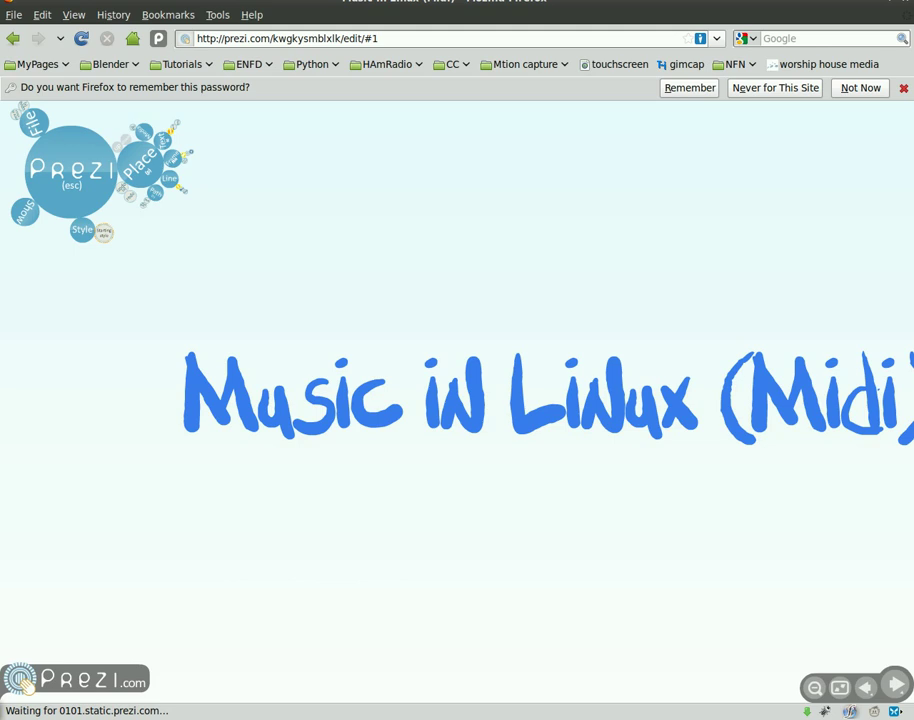
# Step: Advance the Prezi presentation past the jackd, terminal and Jack Control slides to Connections
pyautogui.click(896, 689)
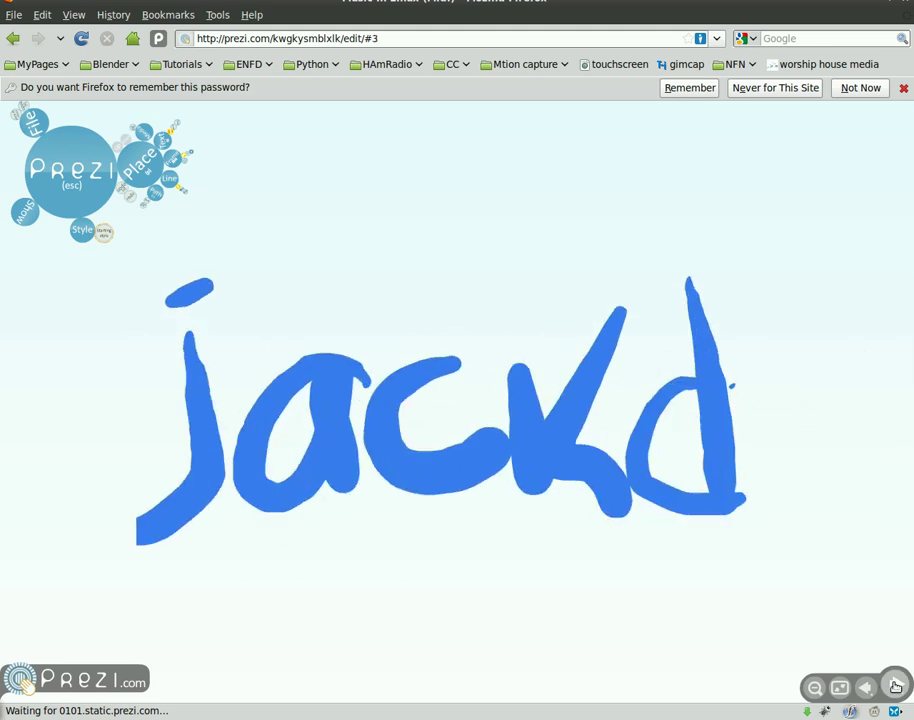
pyautogui.click(896, 687)
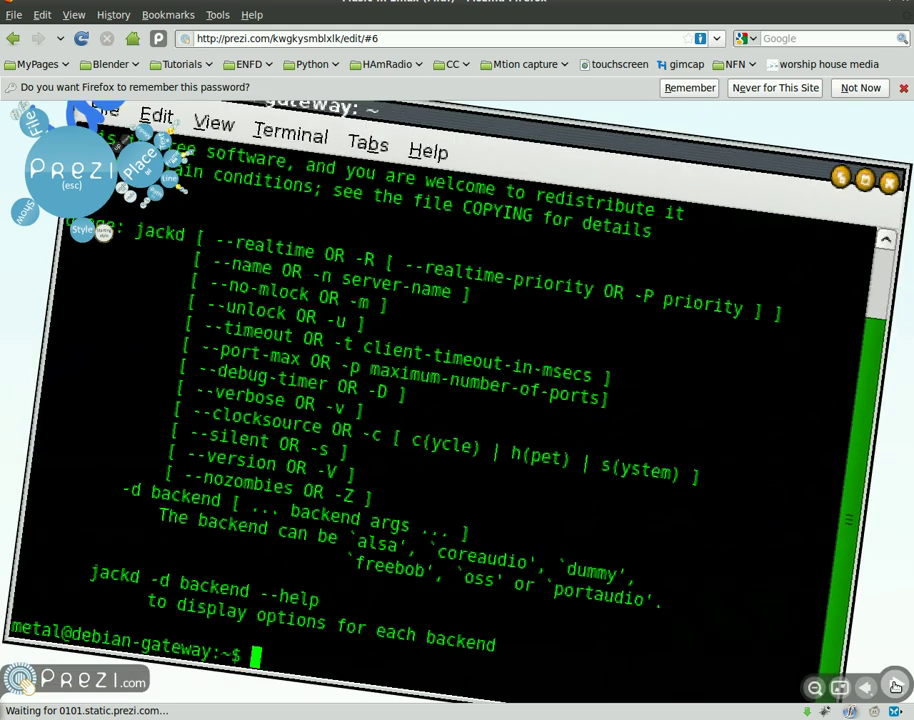
pyautogui.click(896, 686)
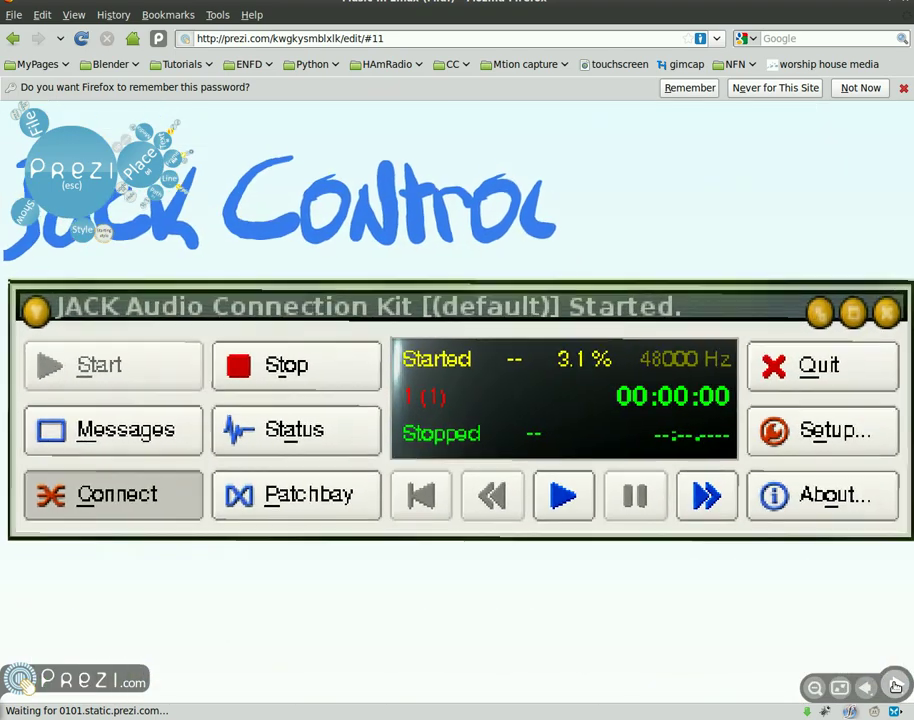
pyautogui.click(896, 686)
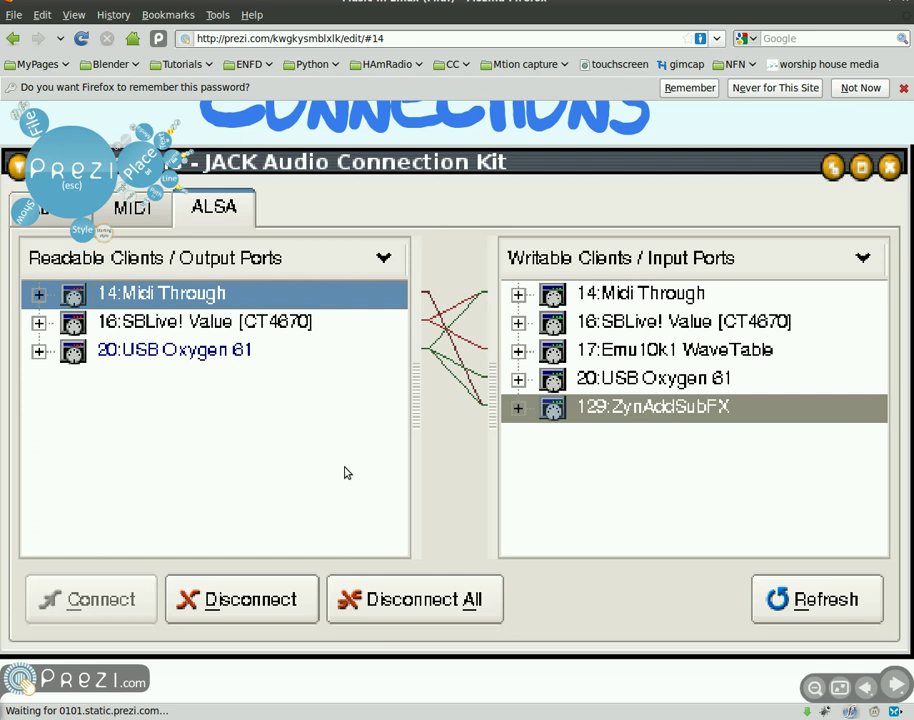
# Step: In Blender, add a plane and stretch it wider along the X axis
pyautogui.hotkey('alt', 'Tab')
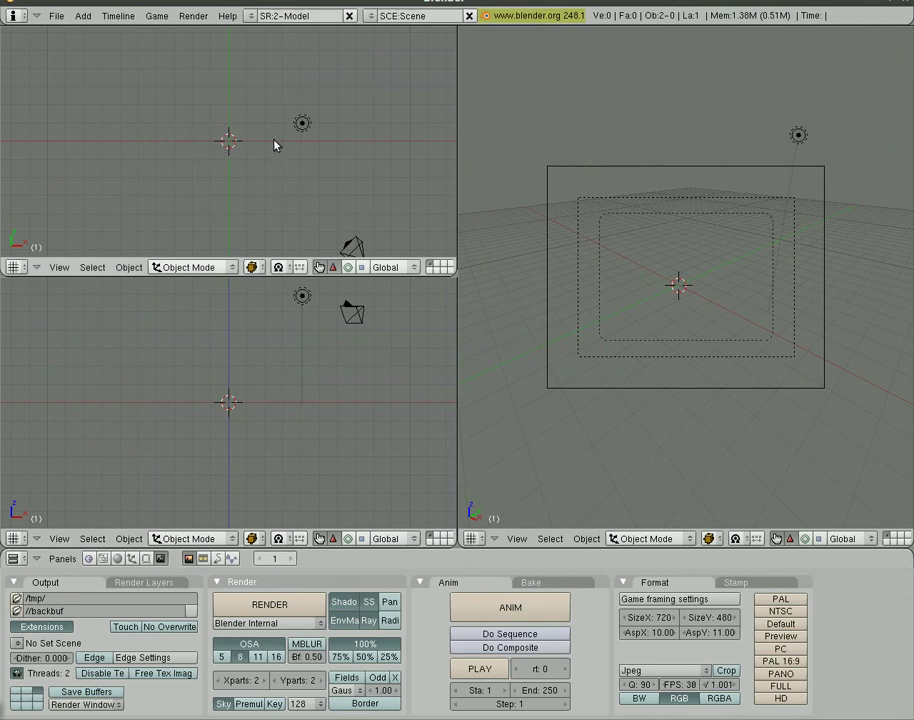
pyautogui.press('space')
pyautogui.moveTo(350, 151)
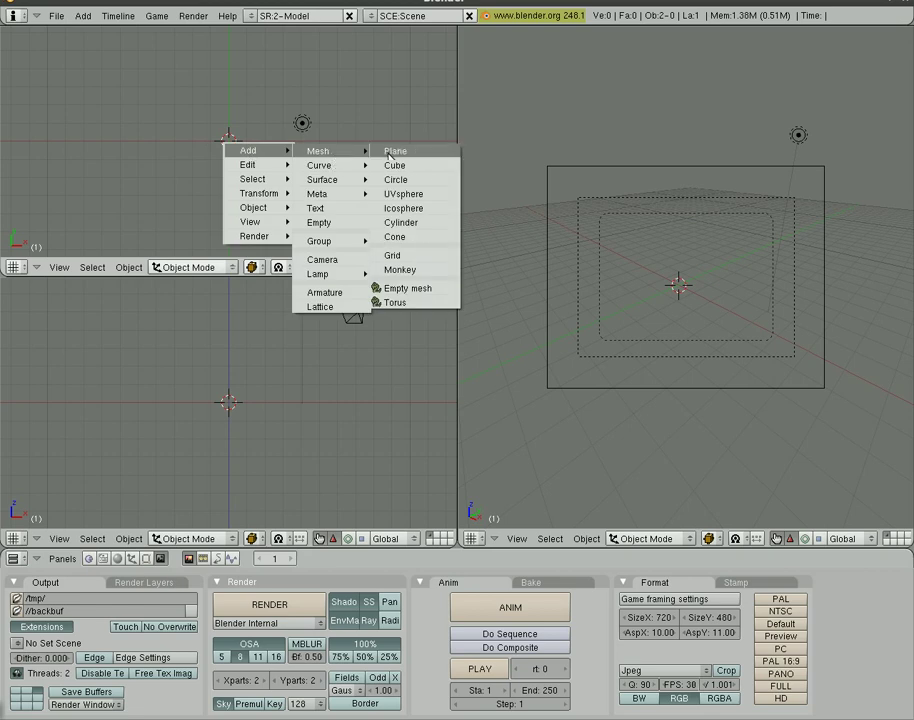
pyautogui.click(392, 152)
pyautogui.press('s')
pyautogui.press('x')
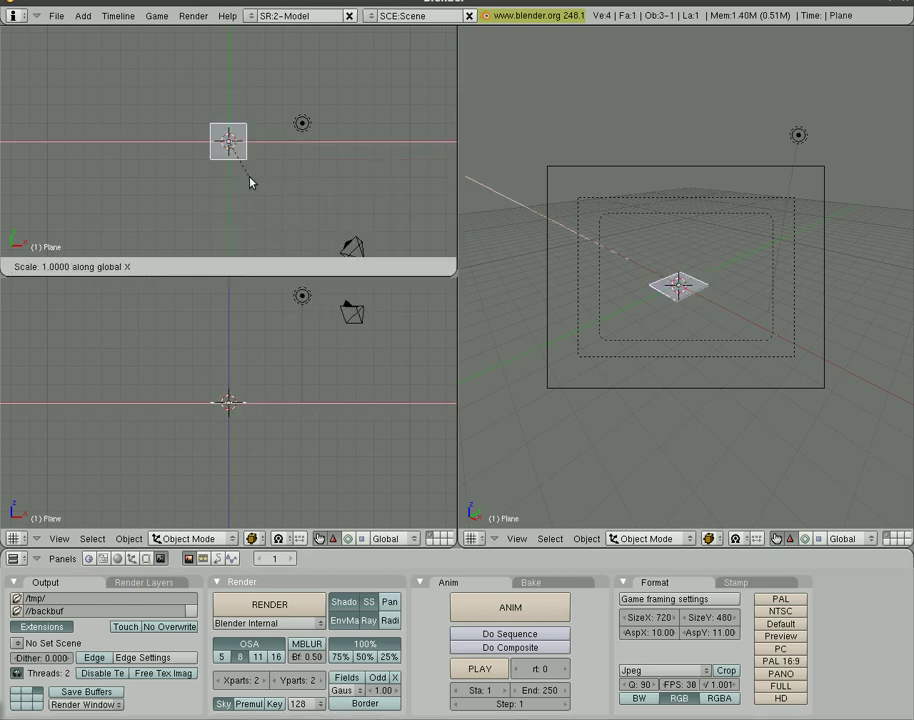
pyautogui.click(260, 188)
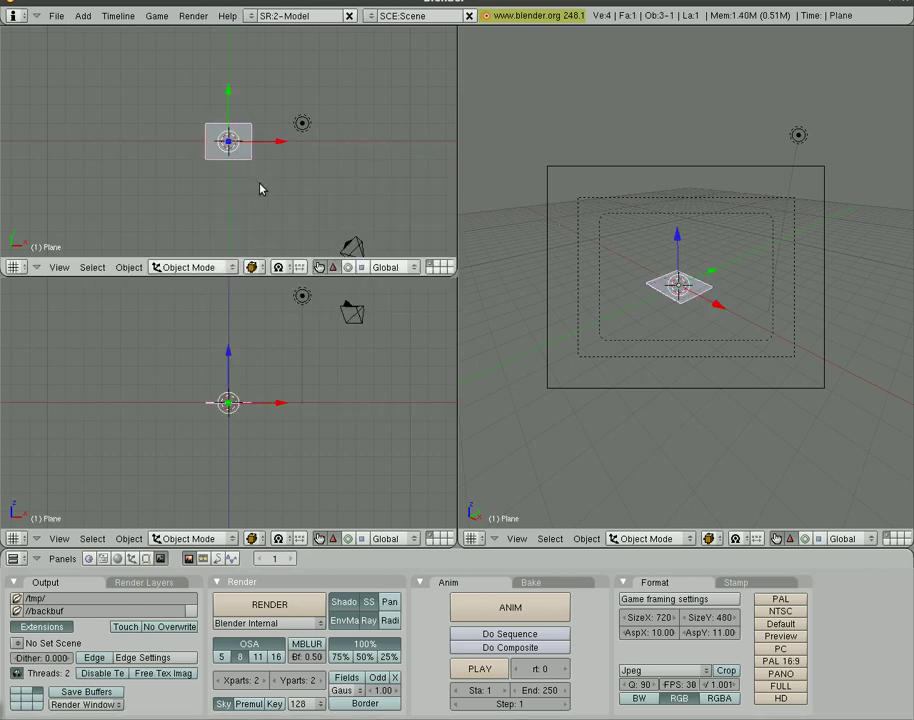
# Step: Make the lower-left view a UV/Image Editor and unwrap the plane in Edit Mode
pyautogui.click(13, 538)
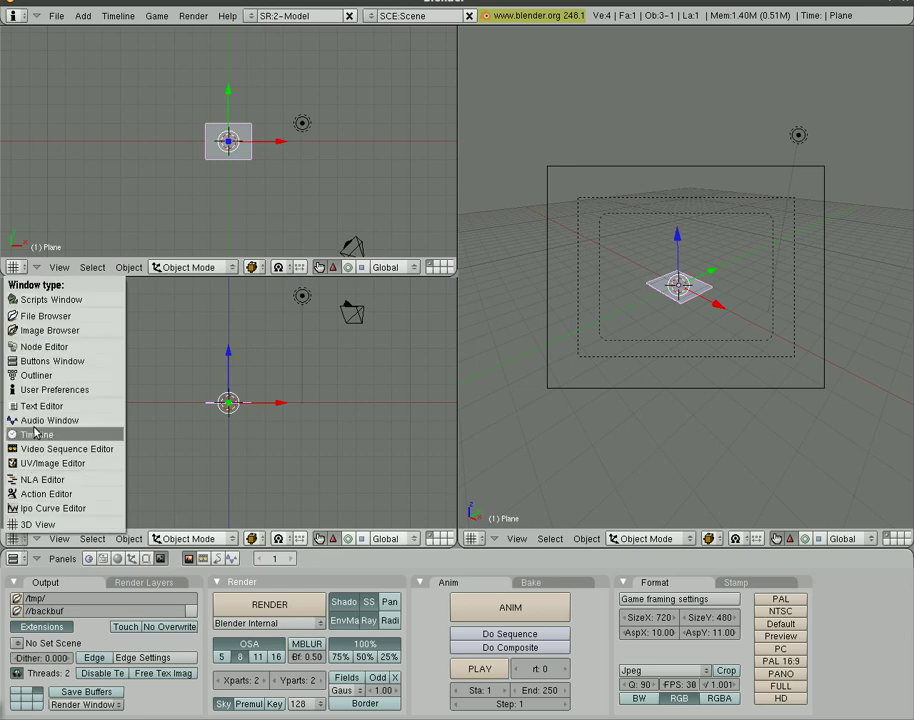
pyautogui.click(38, 466)
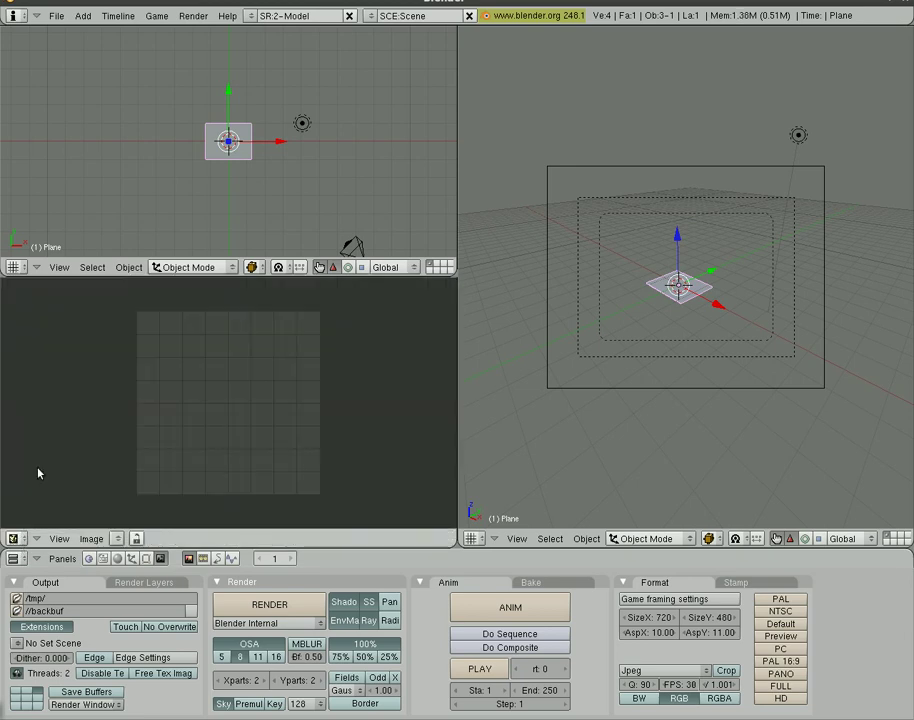
pyautogui.press('Tab')
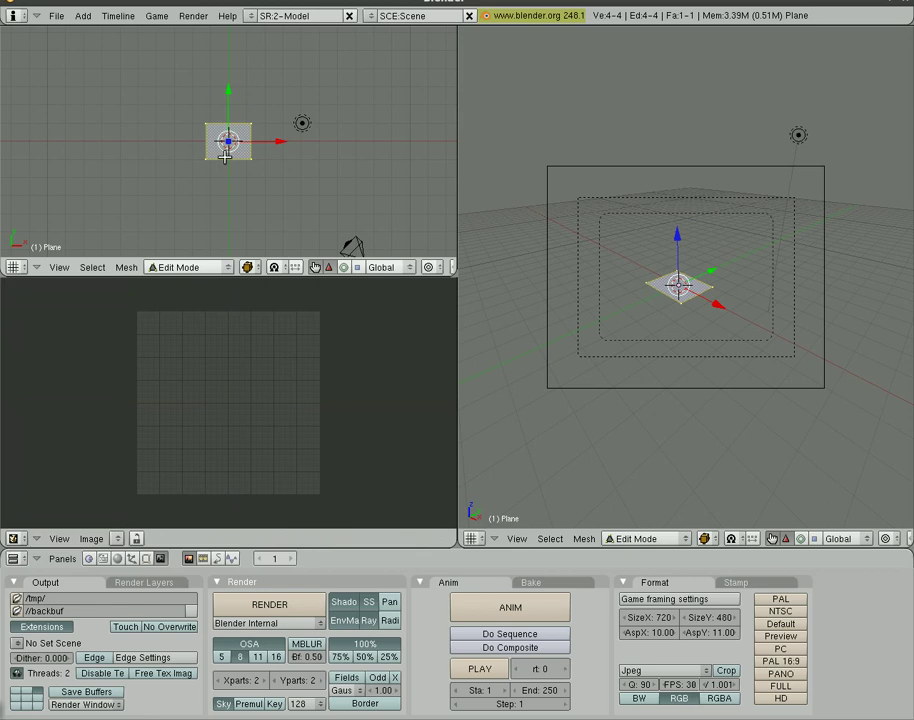
pyautogui.press('u')
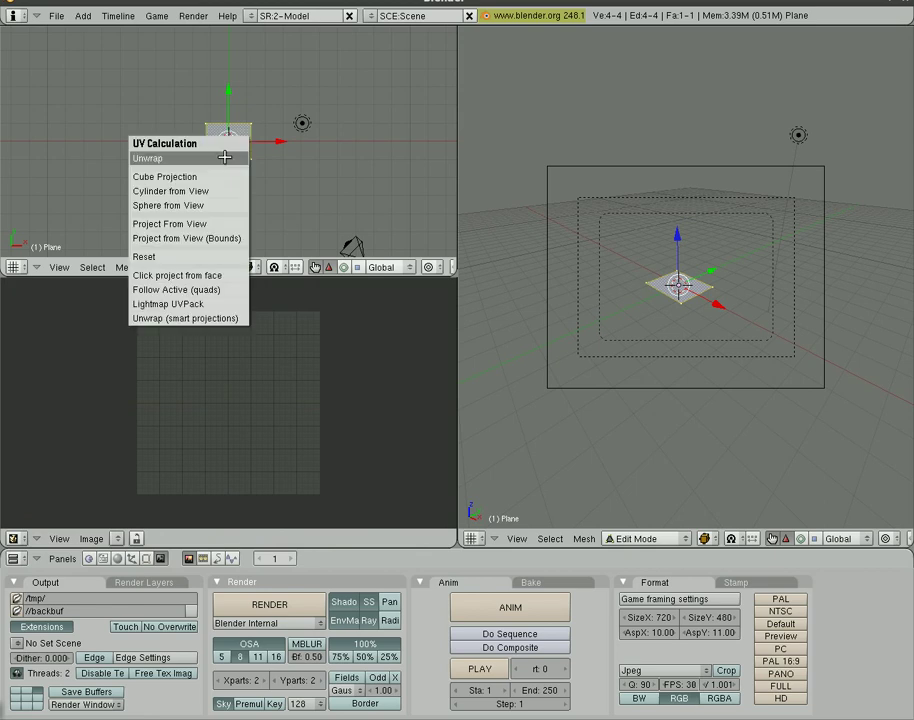
pyautogui.click(225, 155)
# Step: Load the photo Pictures/2009/01/02/dsc05967.jpg into the image editor
pyautogui.click(135, 541)
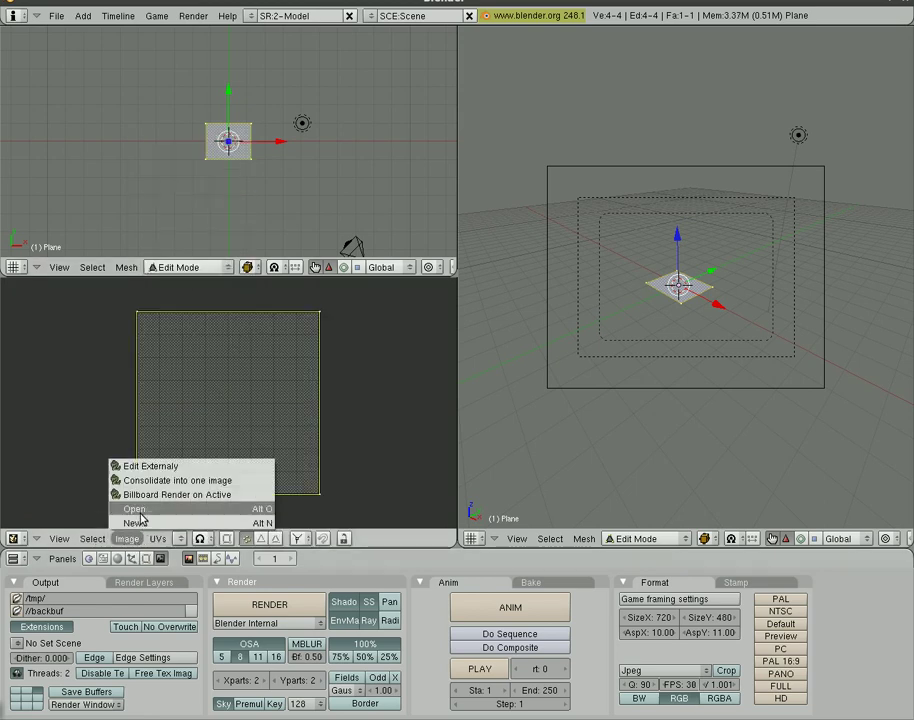
pyautogui.click(137, 509)
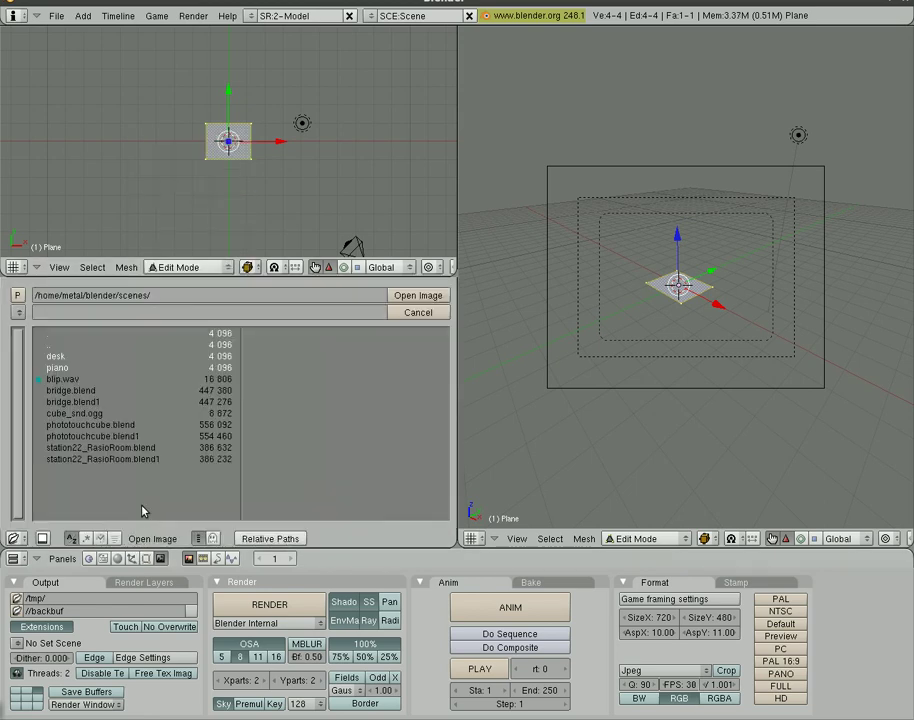
pyautogui.click(67, 348)
pyautogui.click(67, 348)
pyautogui.click(212, 538)
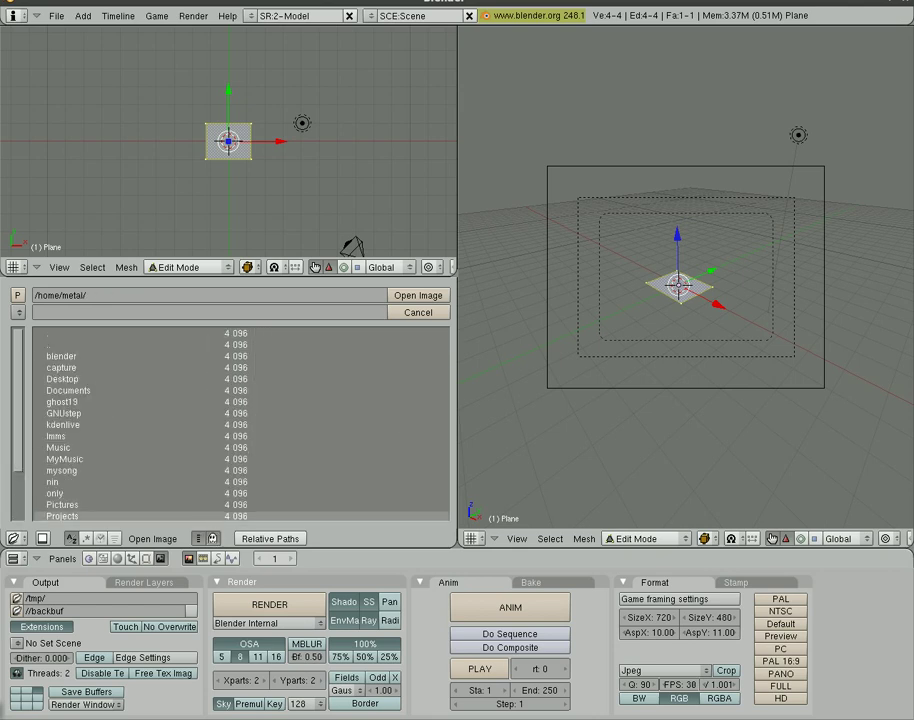
pyautogui.click(86, 505)
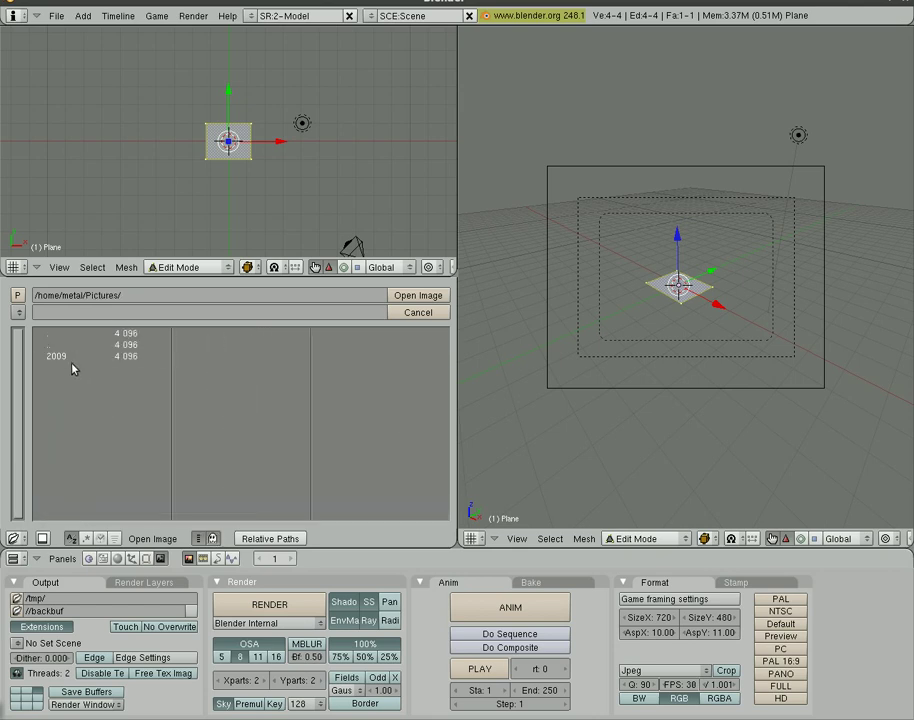
pyautogui.click(61, 358)
pyautogui.click(61, 358)
pyautogui.click(61, 362)
pyautogui.click(60, 358)
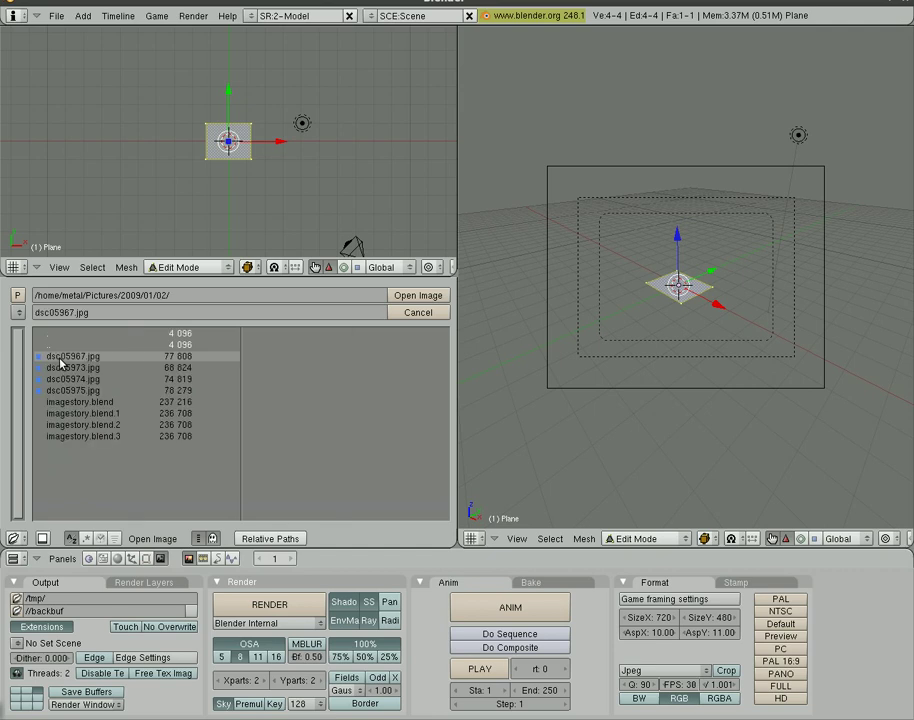
pyautogui.click(402, 298)
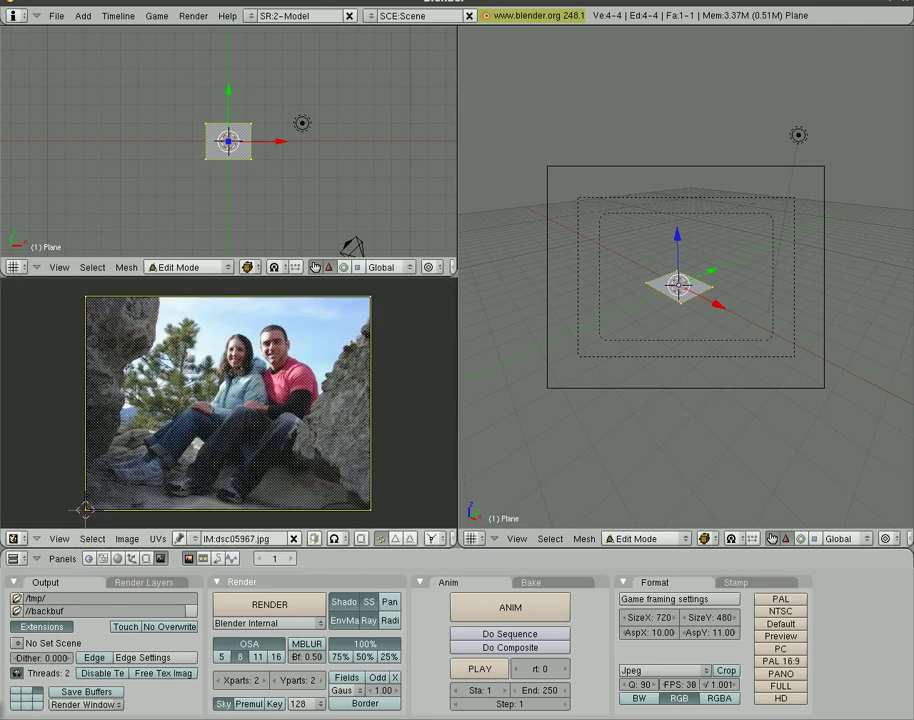
# Step: Set both 3D views' draw type to Textured
pyautogui.click(247, 267)
pyautogui.click(265, 253)
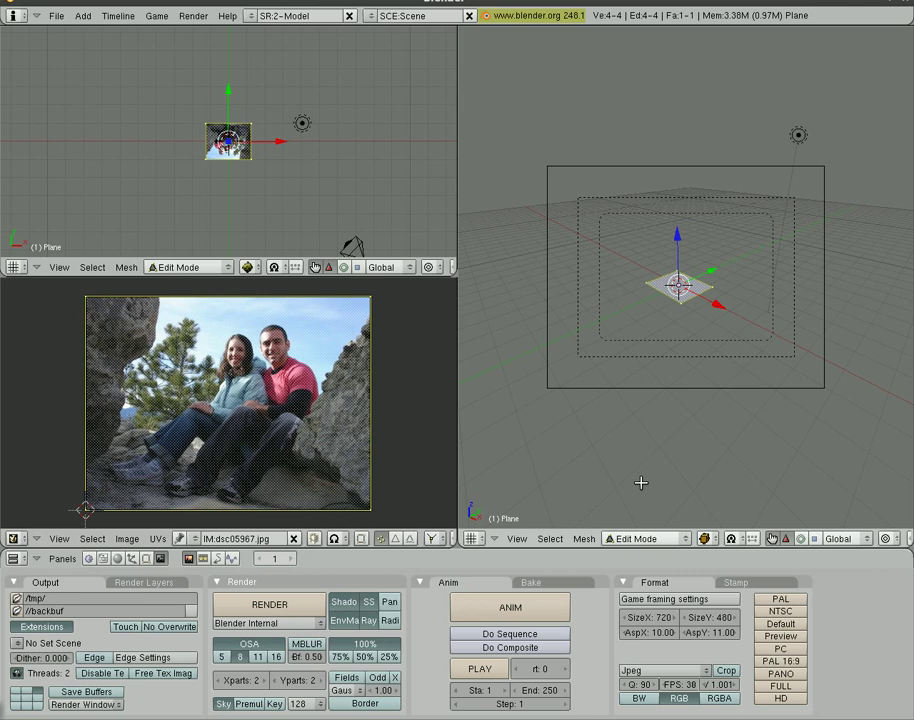
pyautogui.click(704, 538)
pyautogui.click(718, 517)
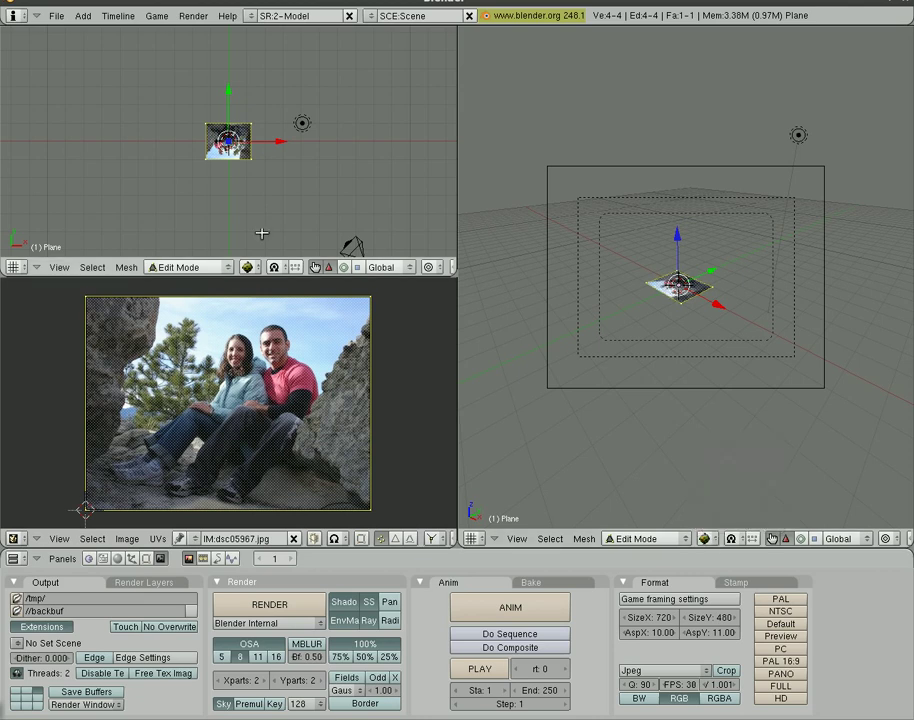
# Step: Rotate the plane's UVs so the photo appears upright
pyautogui.scroll(7, 255, 220)
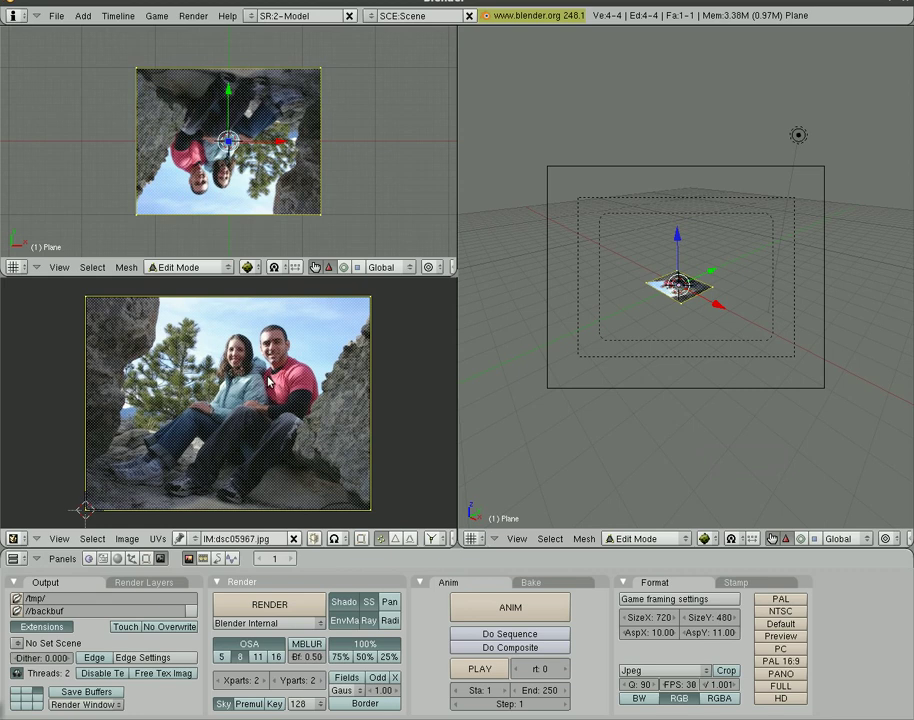
pyautogui.press('r')
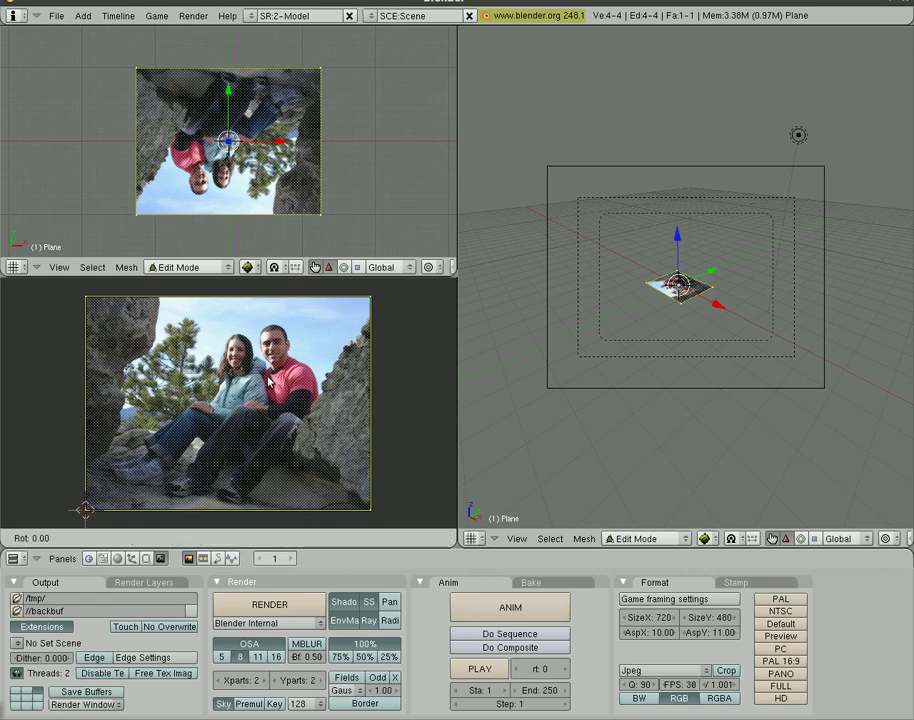
pyautogui.click(182, 367)
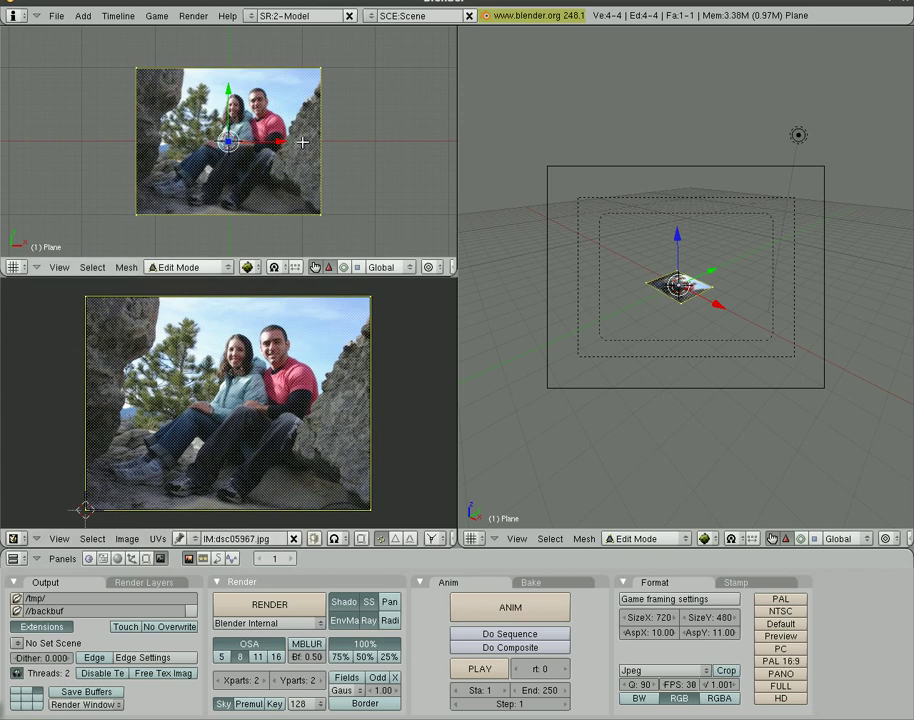
# Step: Back in Object Mode, widen the plane along X to match the photo's proportions
pyautogui.press('Tab')
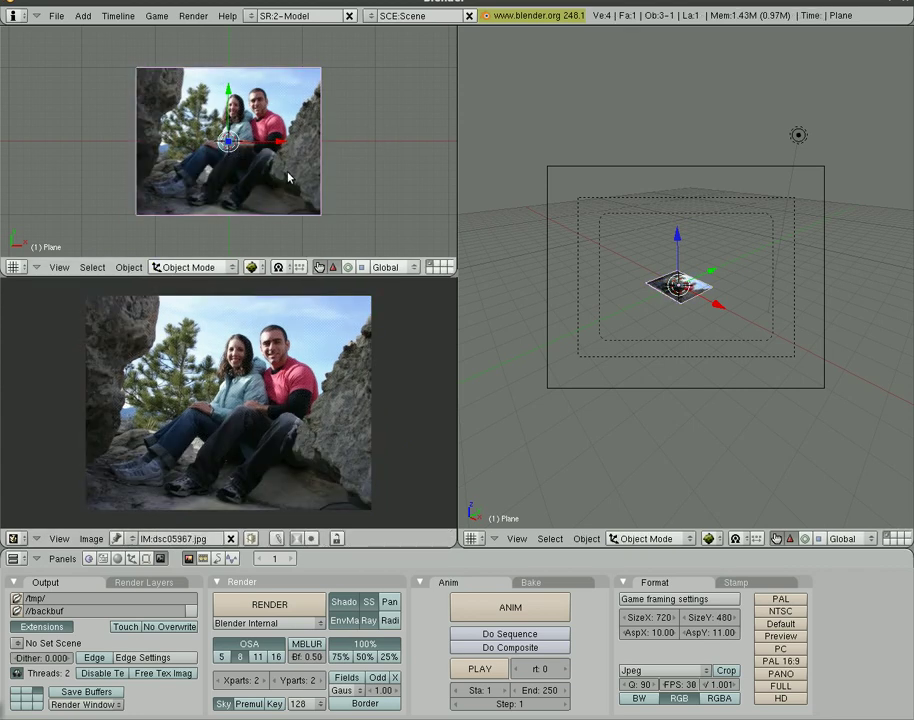
pyautogui.press('s')
pyautogui.press('x')
pyautogui.click(293, 186)
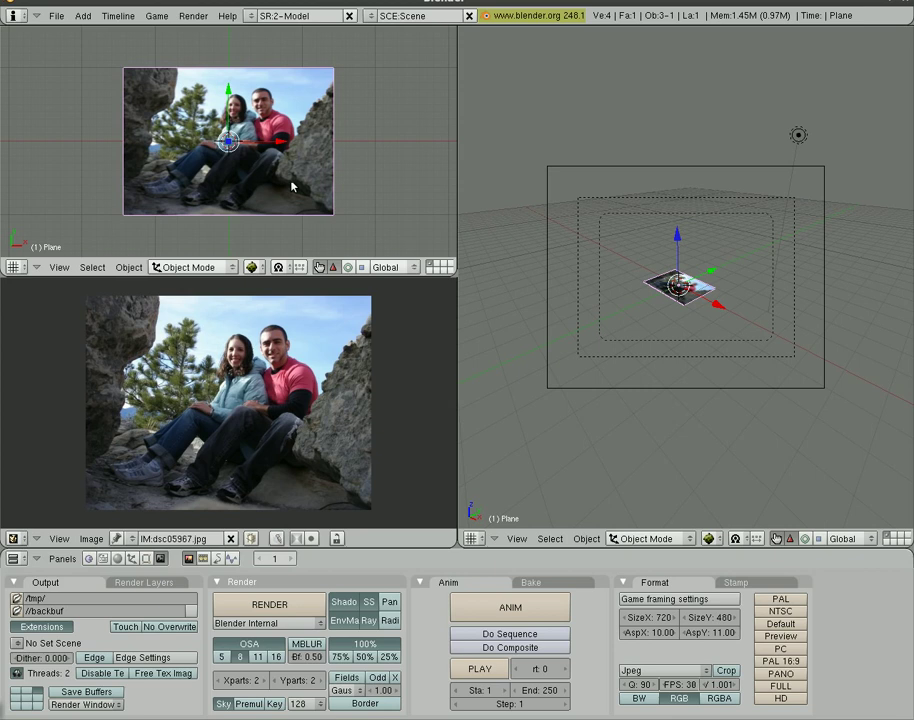
pyautogui.scroll(-4, 305, 184)
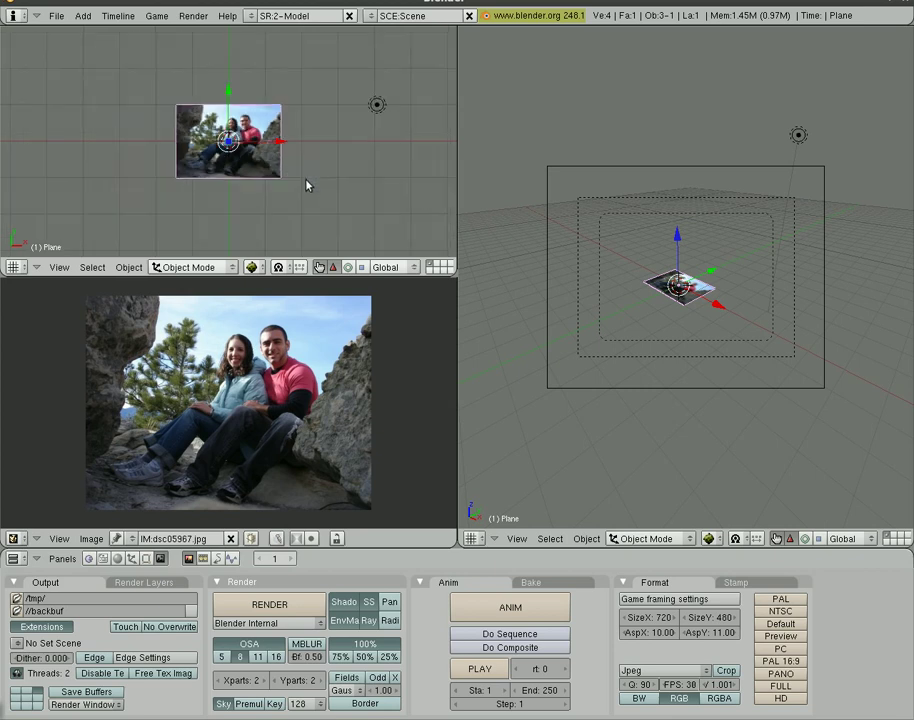
pyautogui.scroll(-3, 306, 185)
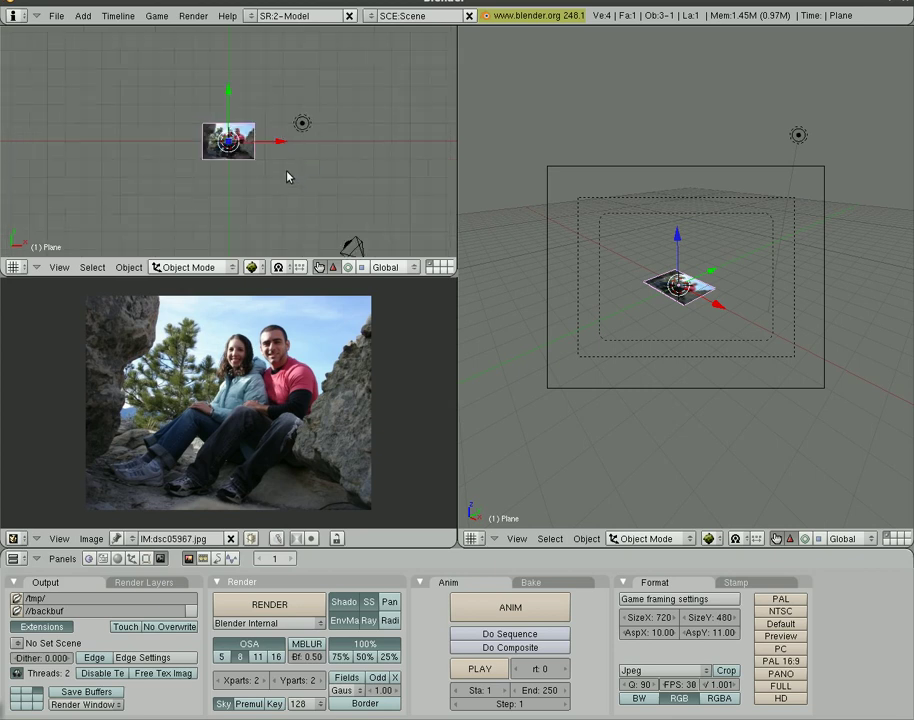
pyautogui.scroll(2, 289, 185)
# Step: Make two tilted copies of the plane, one lower-right and one lower-left at about 44°
pyautogui.hotkey('shift', 'd')
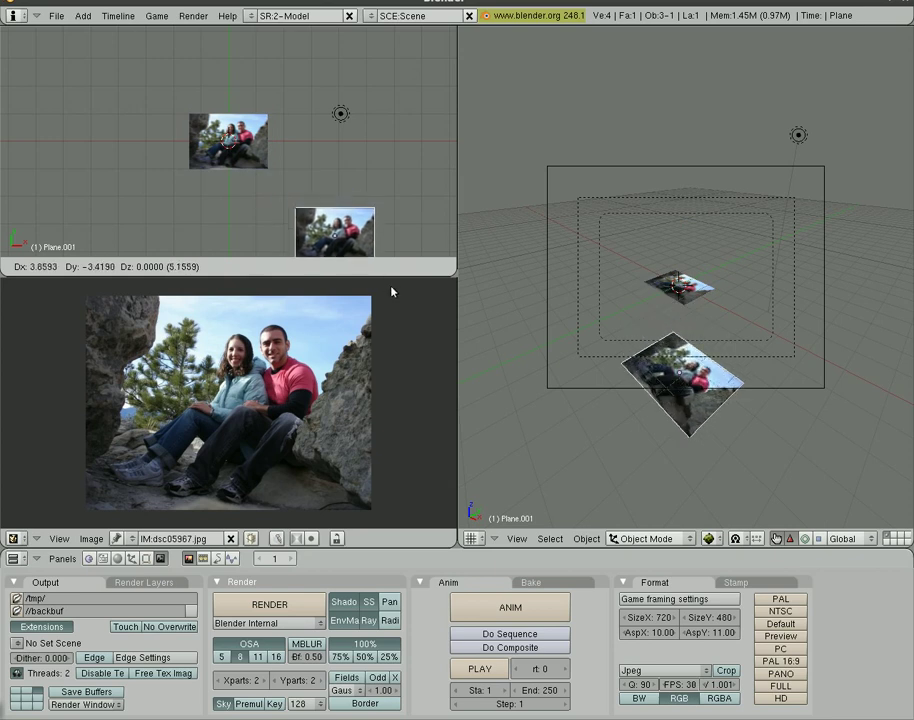
pyautogui.click(403, 308)
pyautogui.scroll(-3, 371, 204)
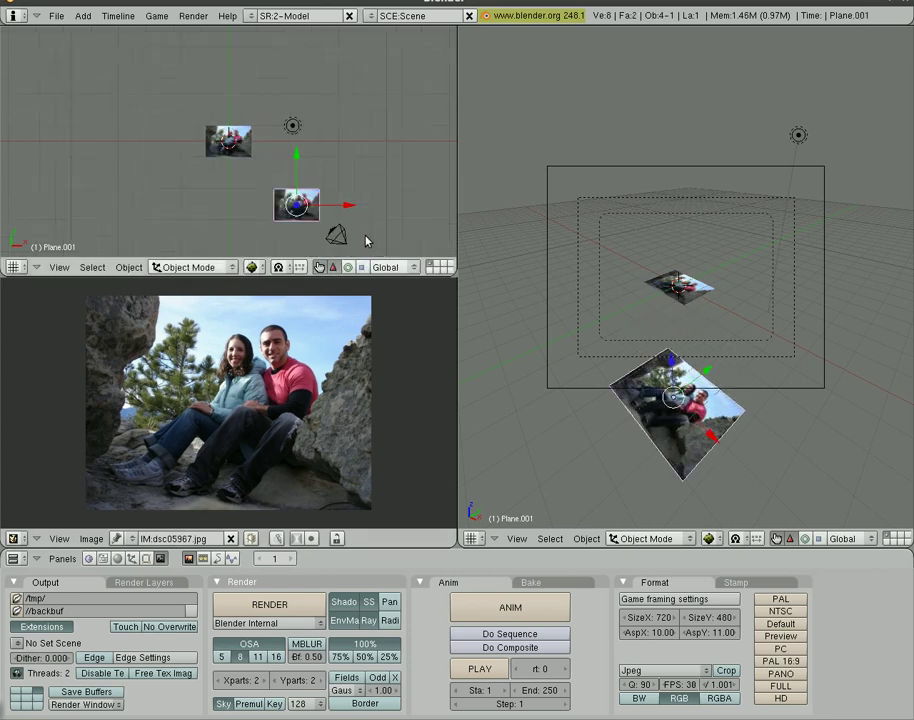
pyautogui.press('r')
pyautogui.click(365, 216)
pyautogui.hotkey('shift', 'd')
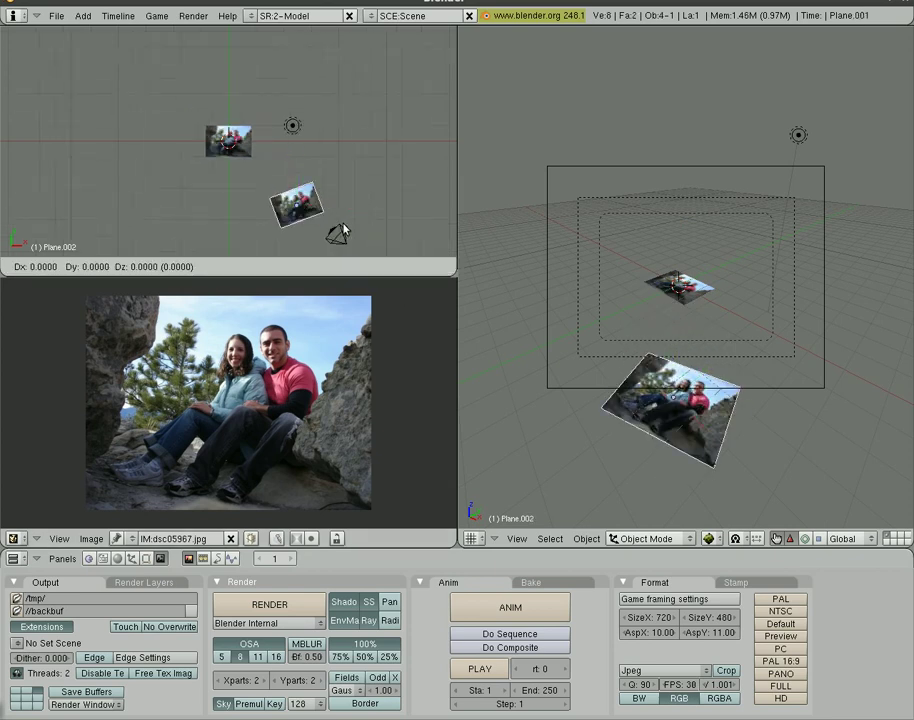
pyautogui.click(259, 285)
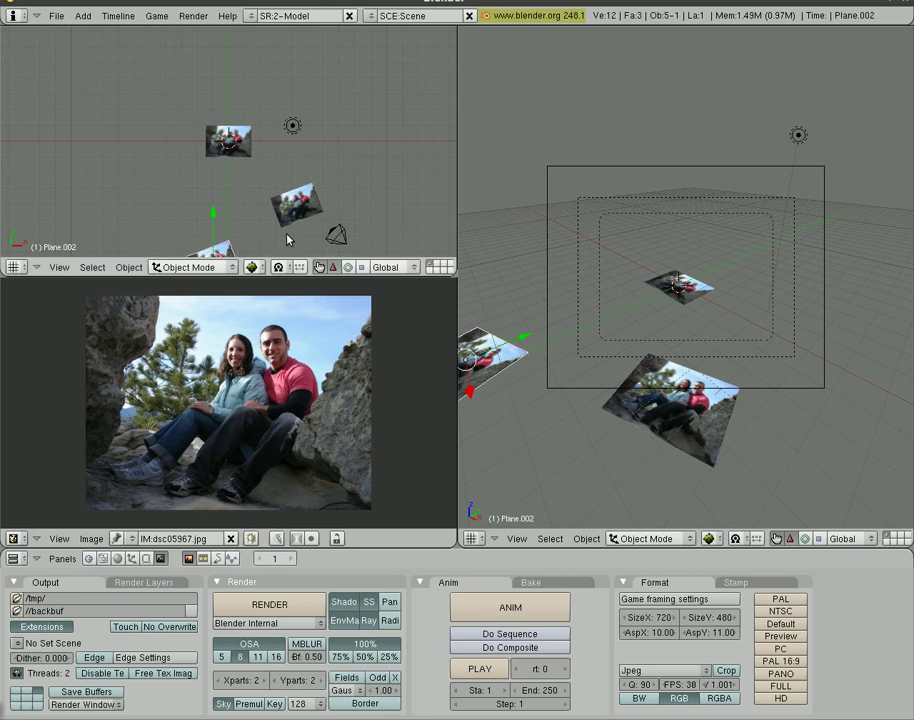
pyautogui.press('r')
pyautogui.click(290, 301)
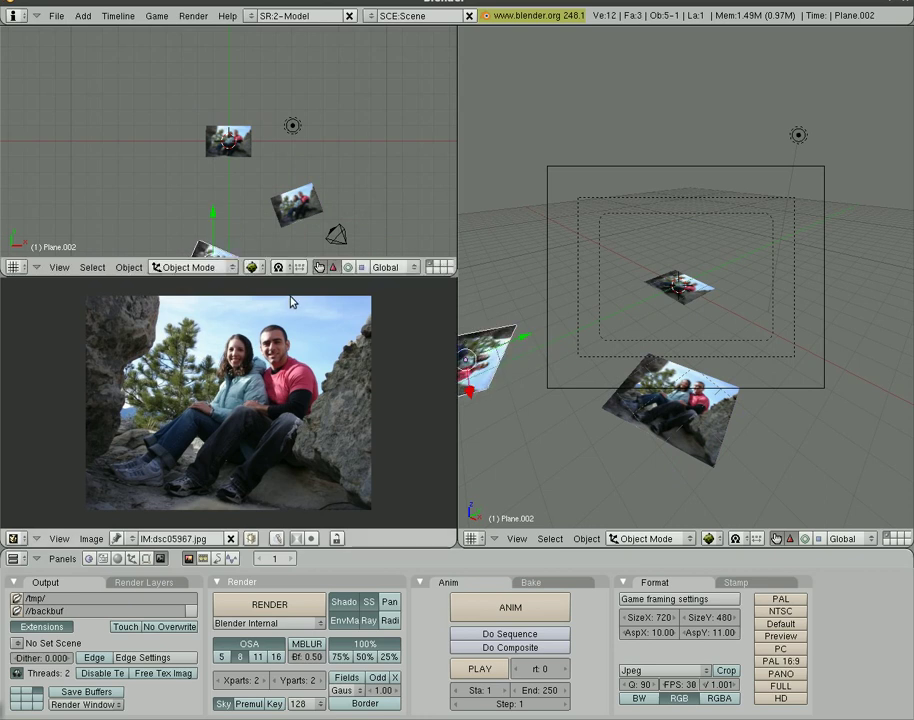
# Step: Pack the photo into the file and give the first copied plane dsc05975.jpg
pyautogui.click(252, 540)
pyautogui.rightClick(241, 150)
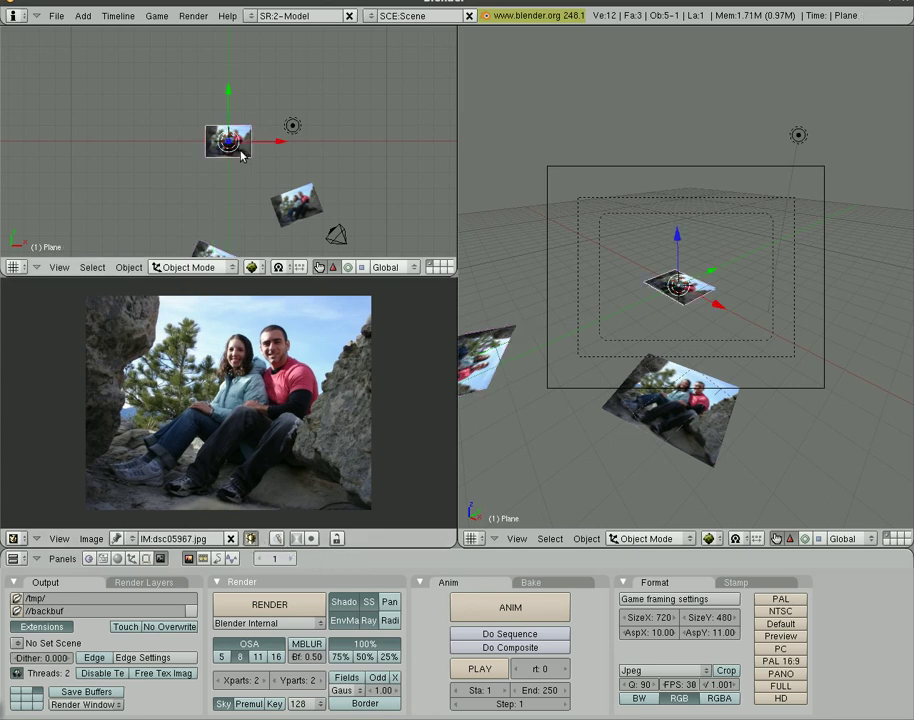
pyautogui.rightClick(309, 200)
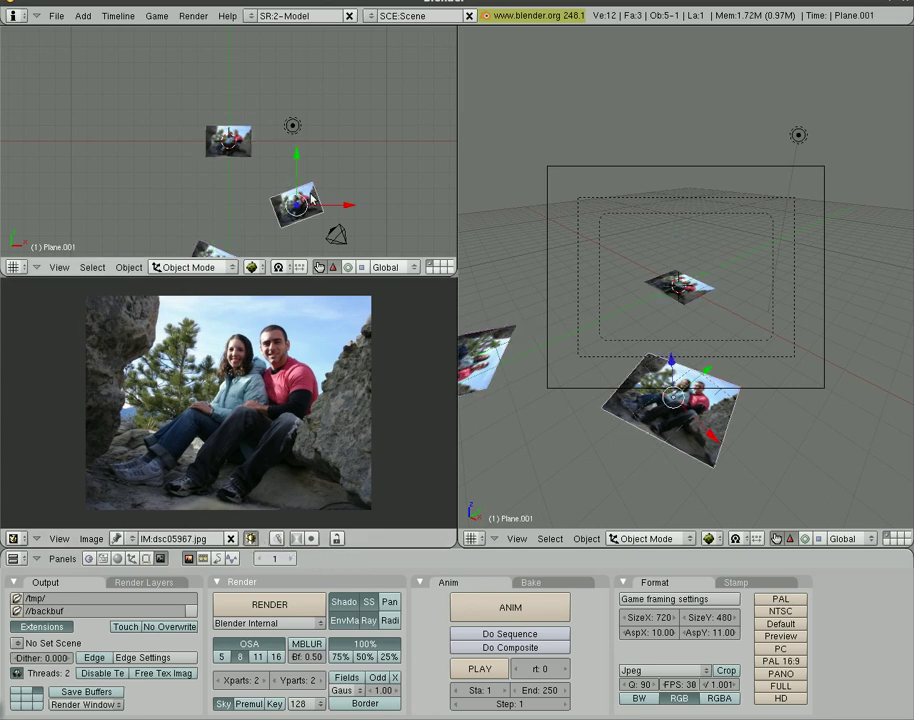
pyautogui.press('Tab')
pyautogui.click(126, 538)
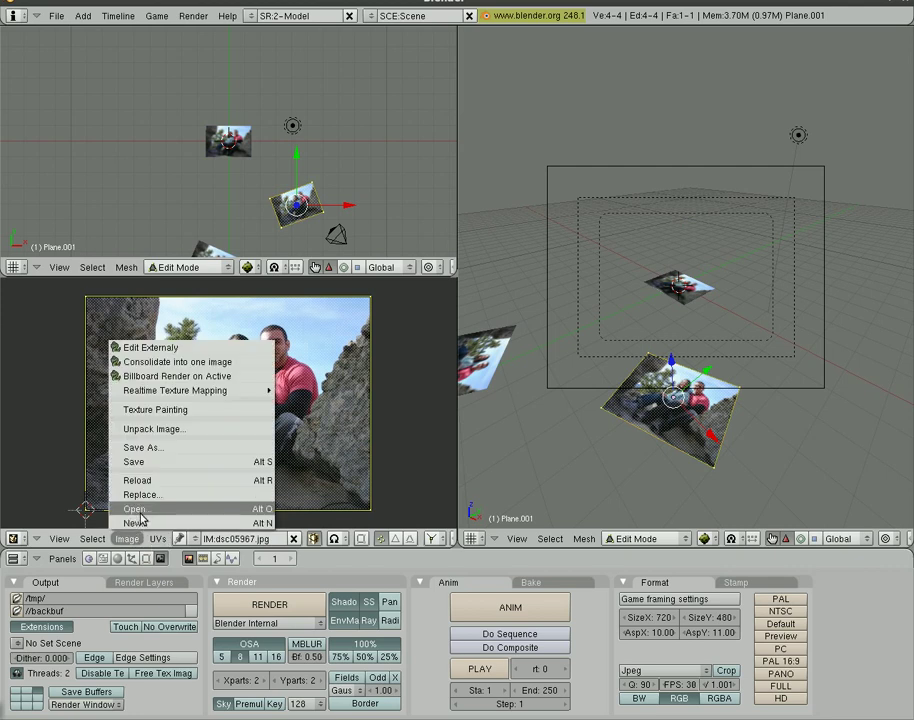
pyautogui.click(141, 511)
pyautogui.click(122, 395)
pyautogui.click(418, 296)
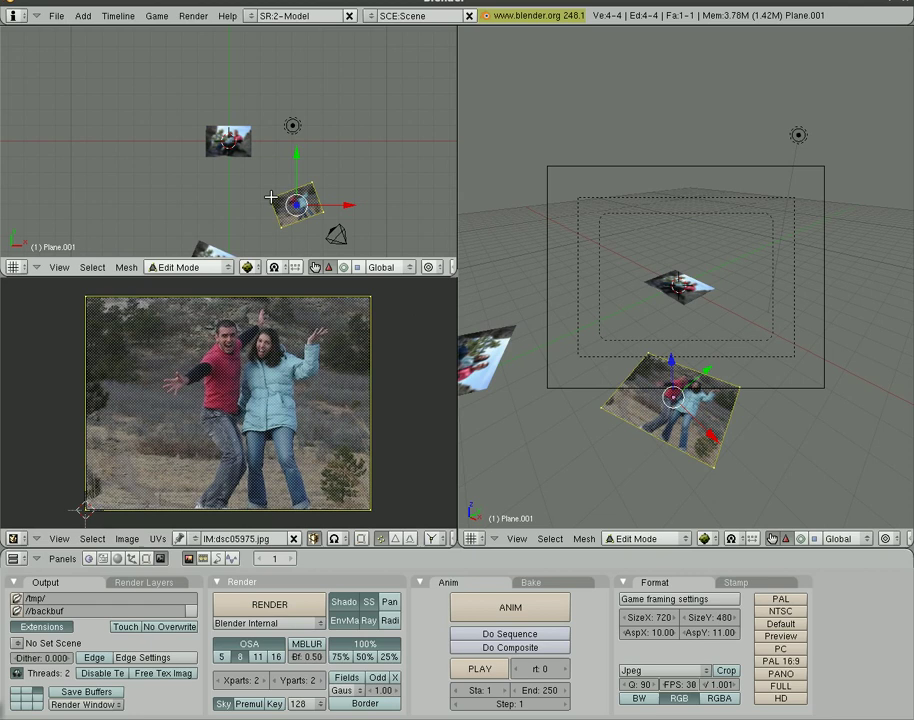
pyautogui.press('Tab')
# Step: Give the second copied plane the photo dsc05973.jpg
pyautogui.rightClick(147, 174)
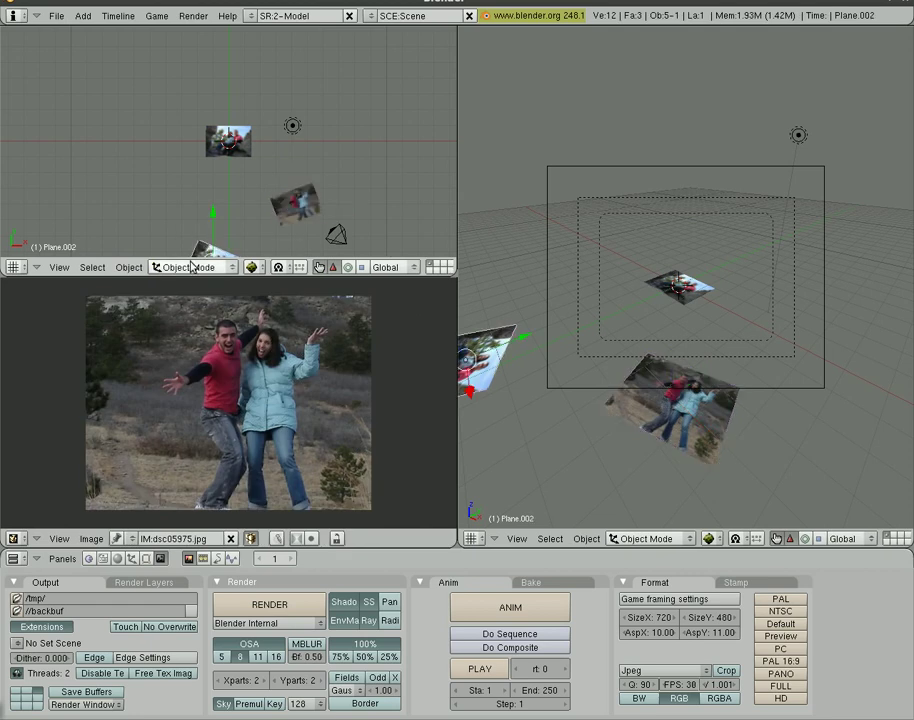
pyautogui.press('Tab')
pyautogui.click(127, 538)
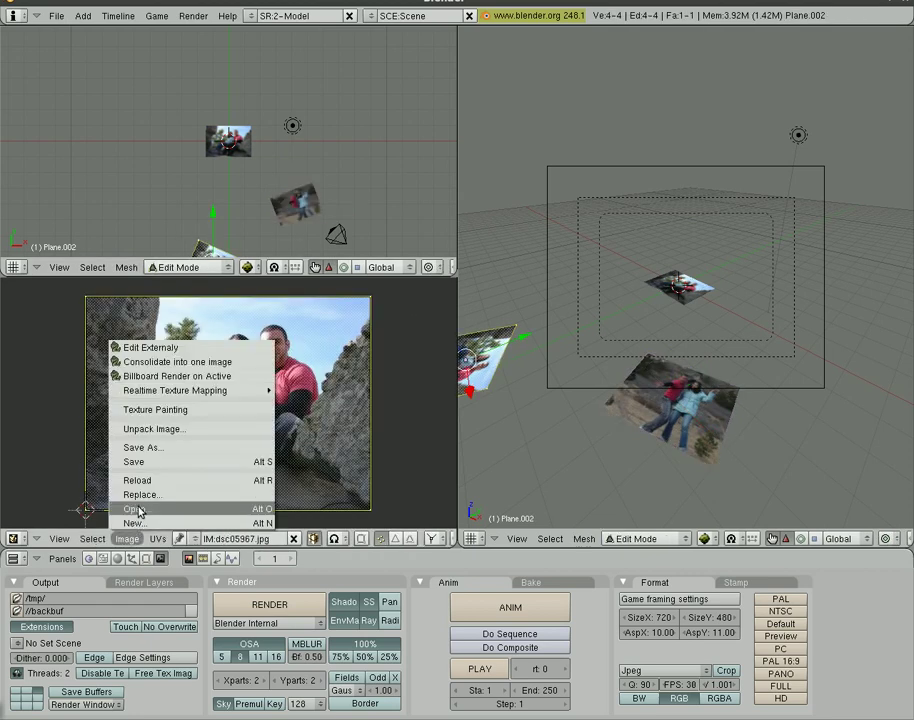
pyautogui.click(138, 511)
pyautogui.click(73, 367)
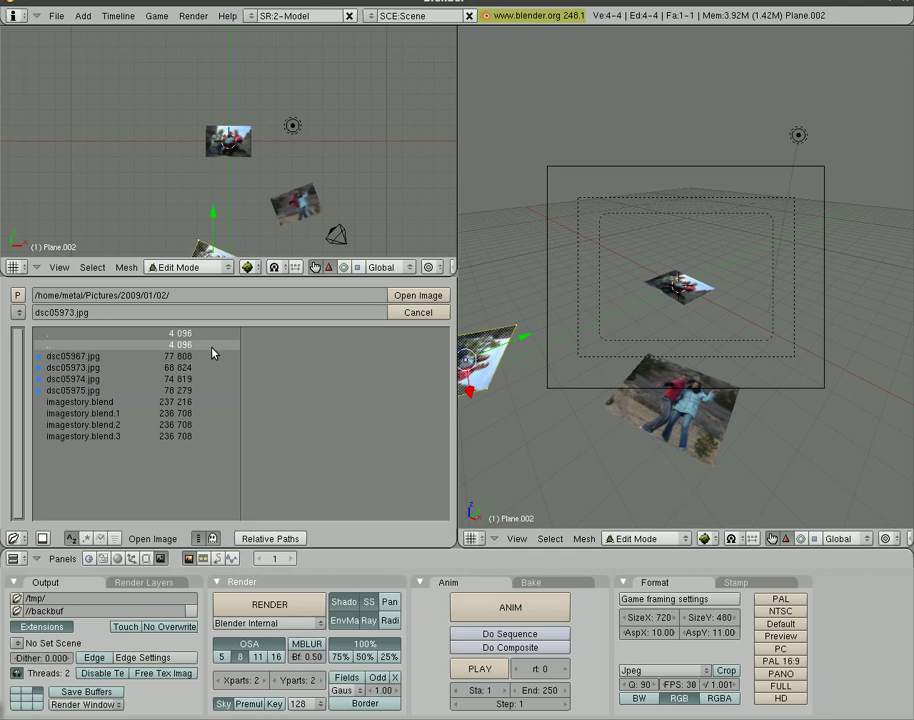
pyautogui.click(417, 295)
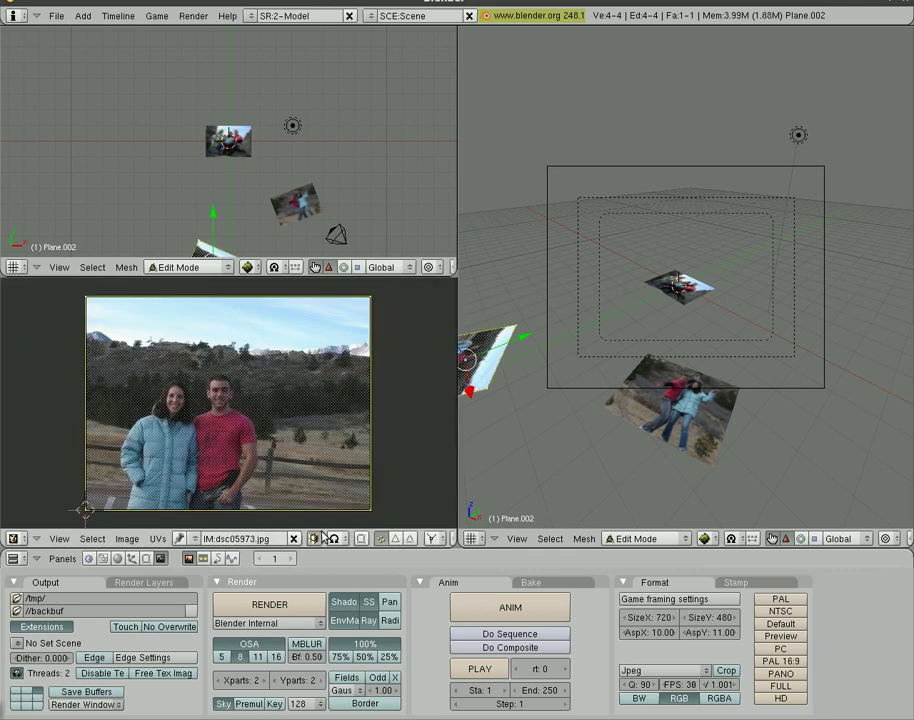
pyautogui.press('Tab')
# Step: Add a text object and set its alignment to Center
pyautogui.scroll(5, 233, 195)
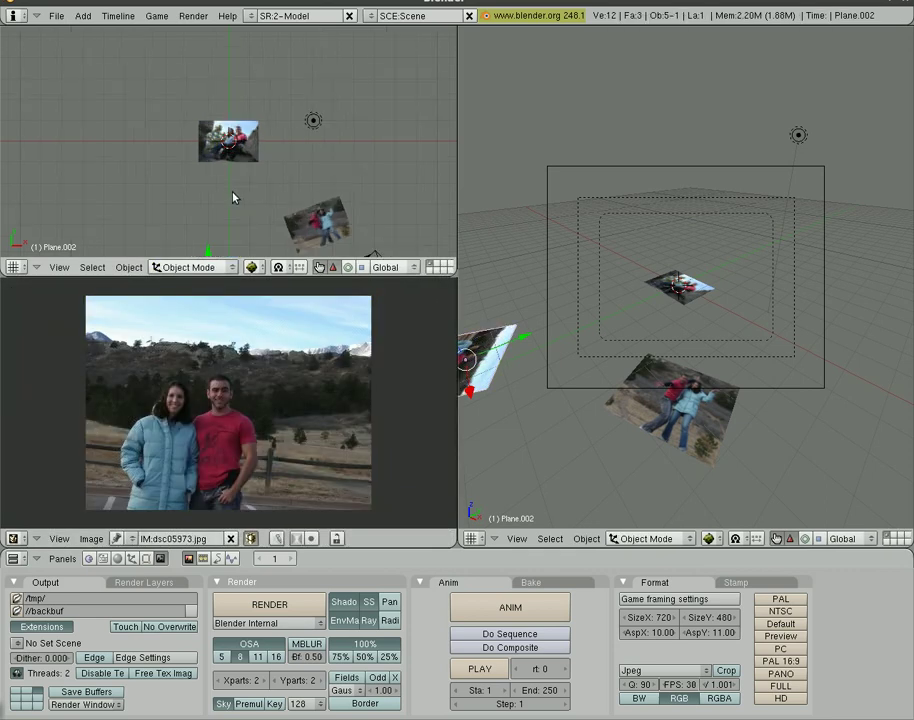
pyautogui.hotkey('shift', 'a')
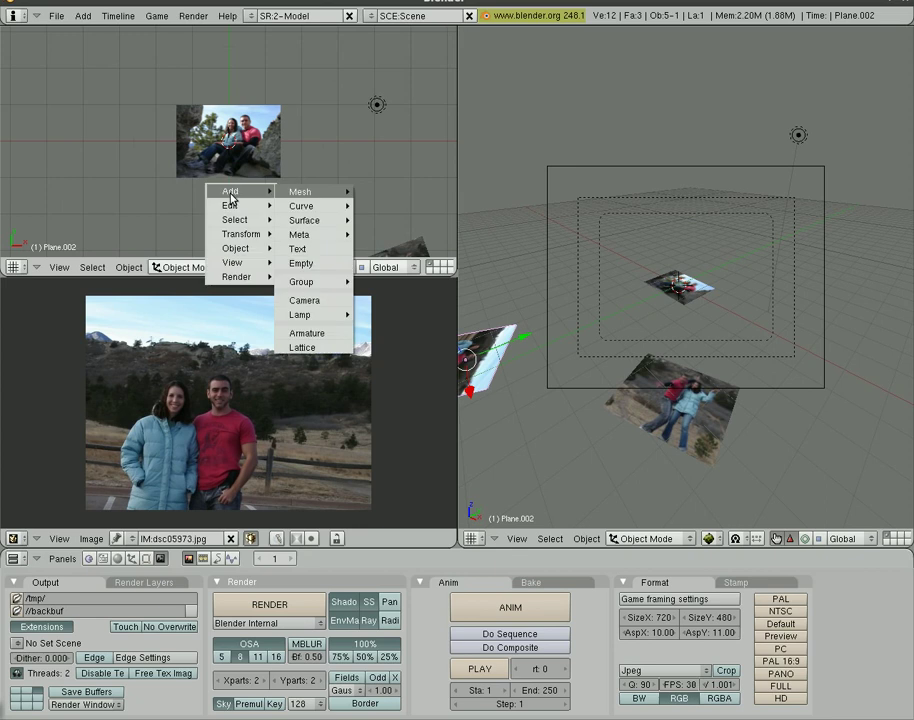
pyautogui.click(318, 250)
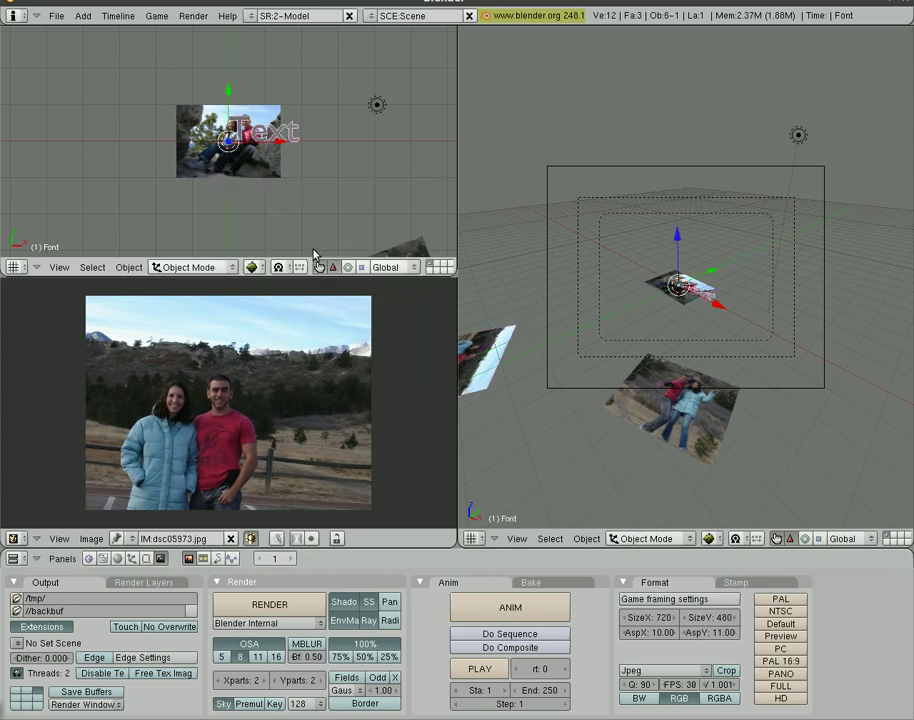
pyautogui.click(131, 558)
pyautogui.click(145, 558)
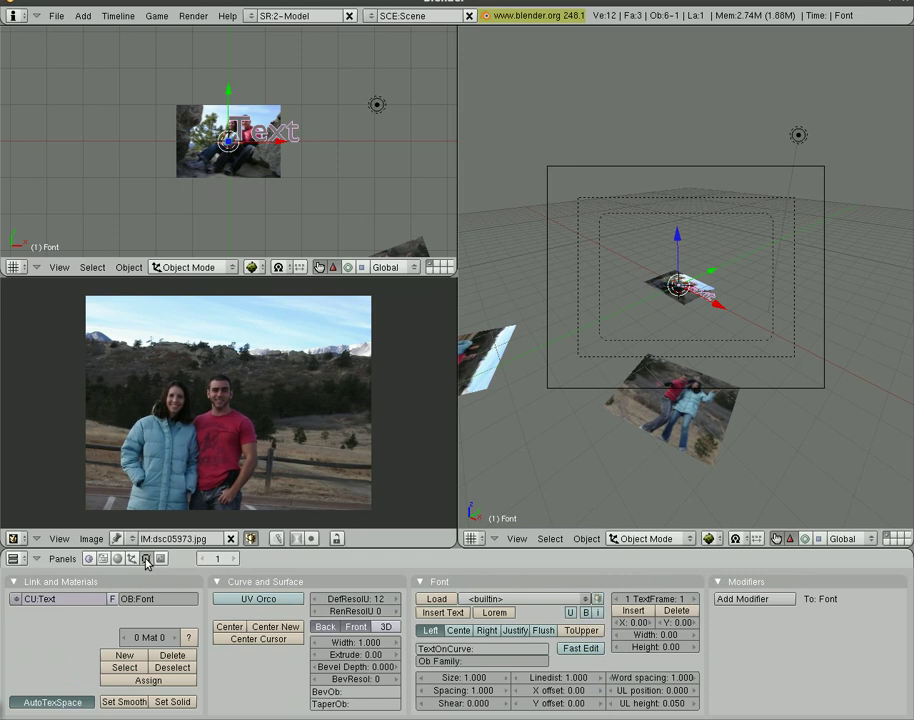
pyautogui.click(459, 631)
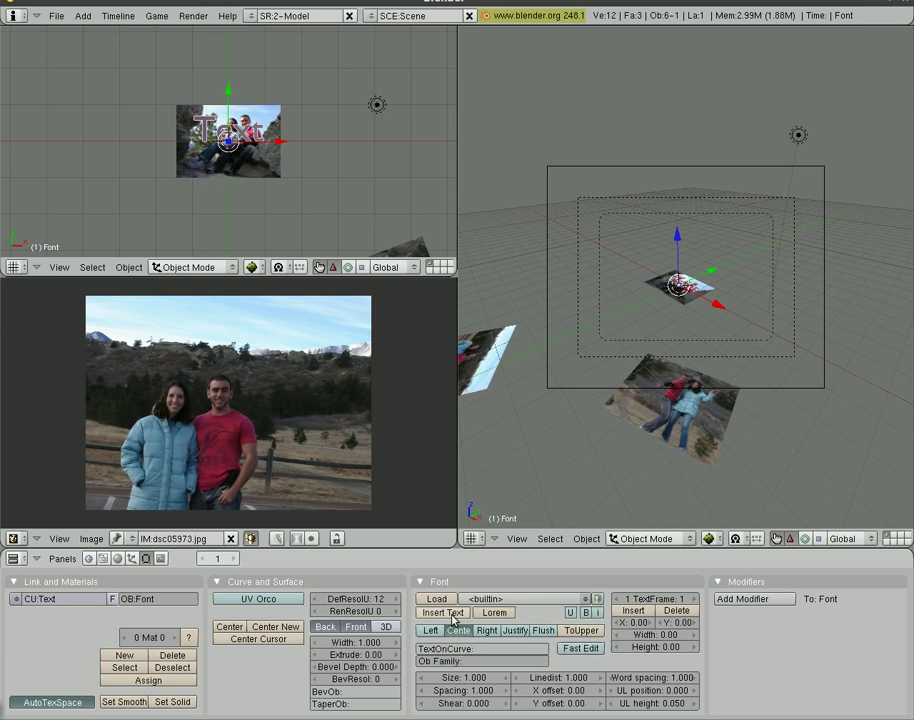
# Step: Retype the text as 'My Trip' and give it an extrude depth of 0.10
pyautogui.press('Tab')
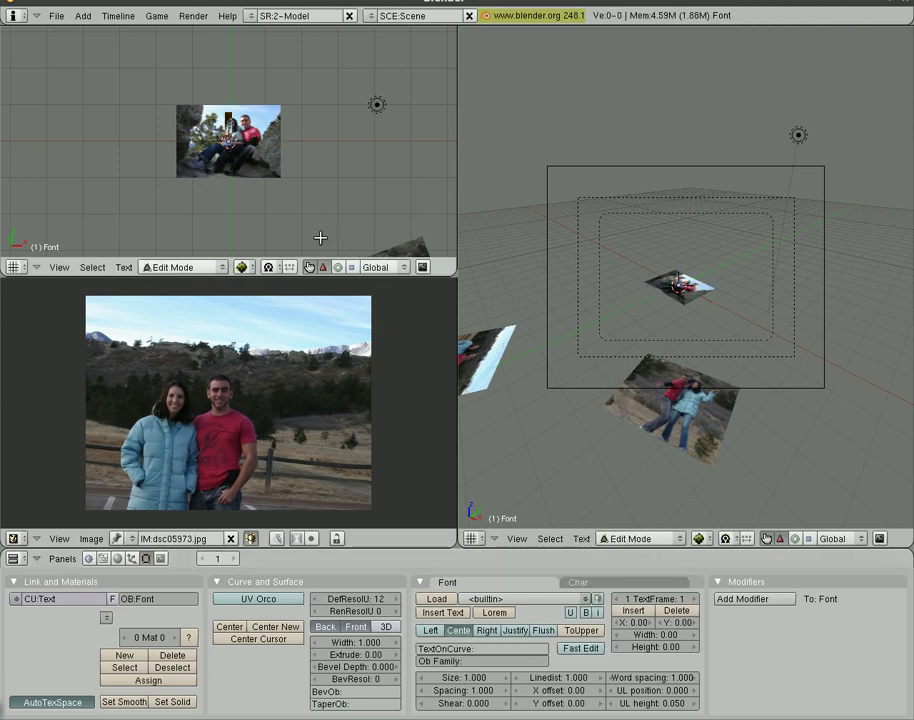
pyautogui.write('My Trip')
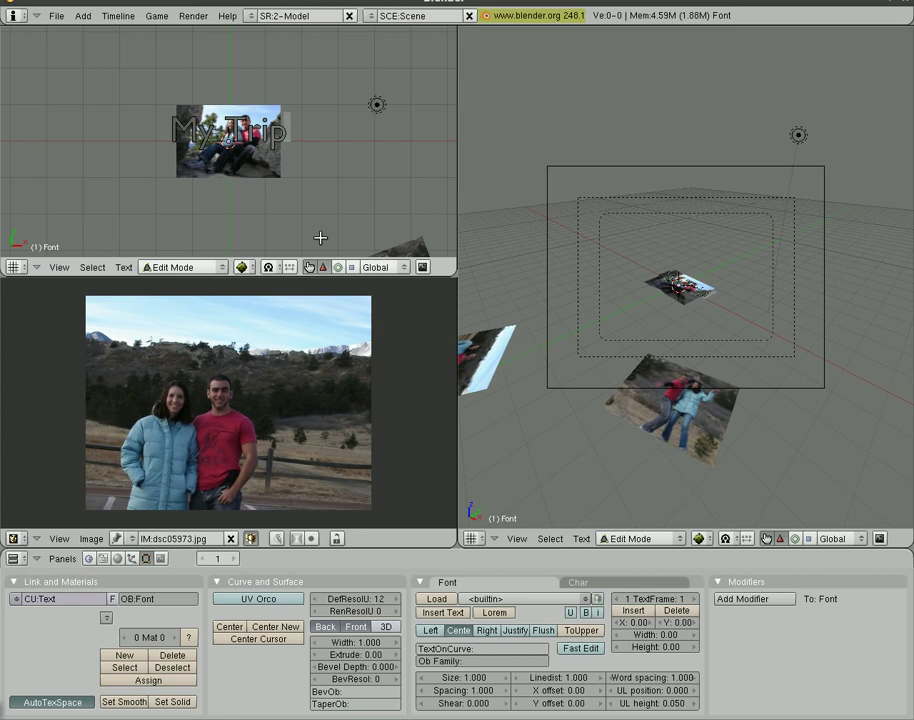
pyautogui.click(397, 655)
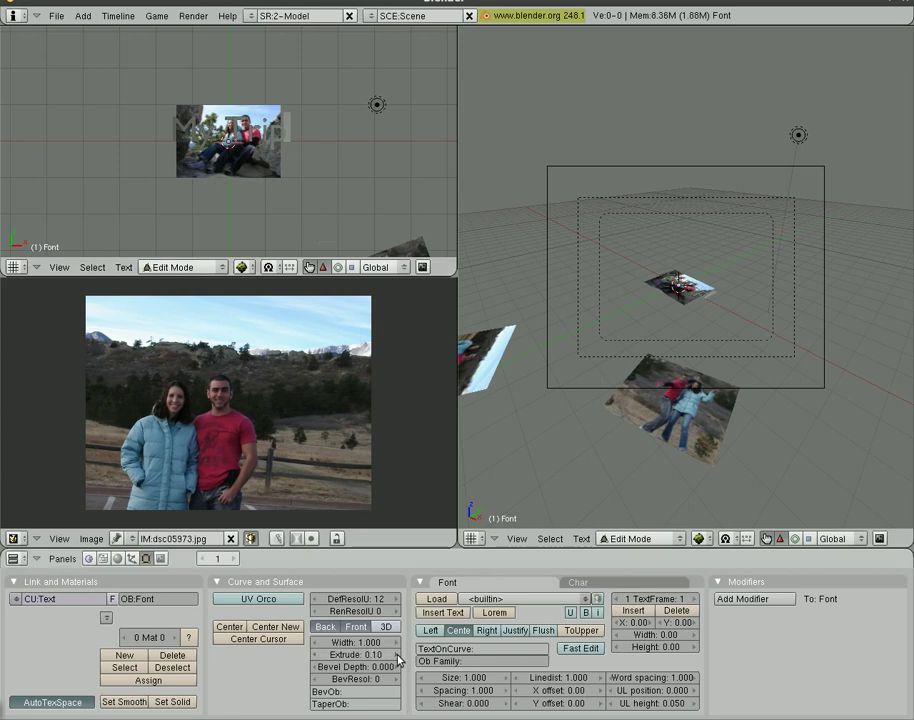
pyautogui.press('Tab')
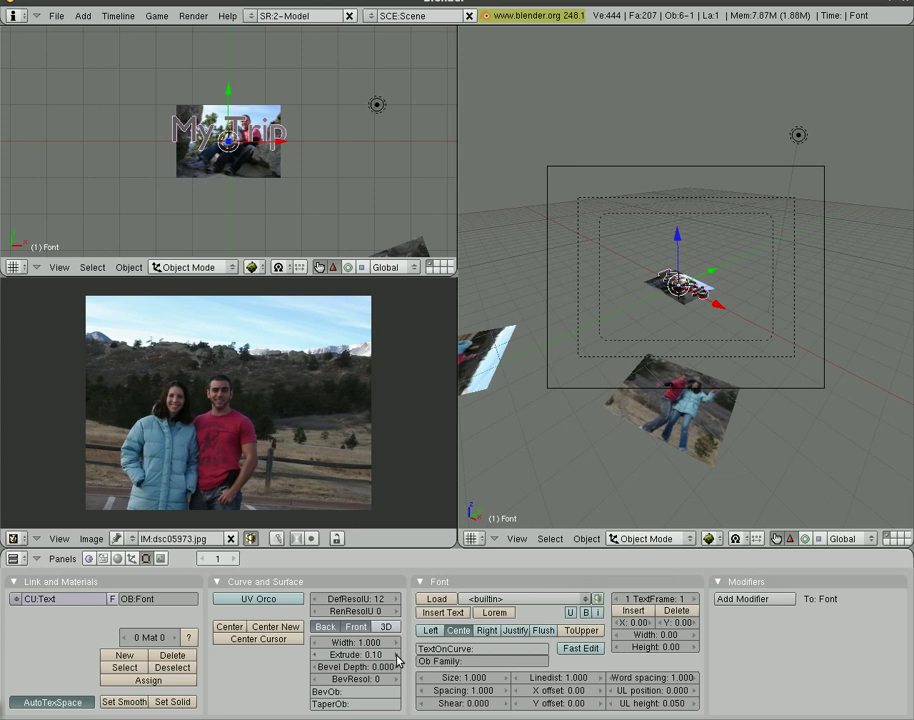
# Step: Move the My Trip title up-left of the first photo and tilt it slightly
pyautogui.press('g')
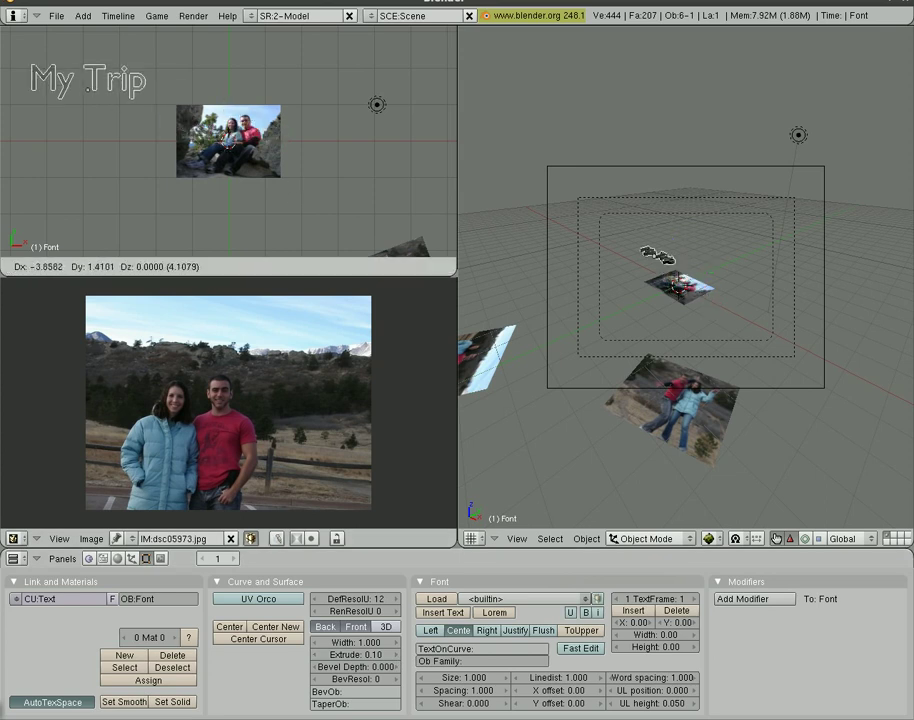
pyautogui.click(149, 141)
pyautogui.press('r')
pyautogui.click(180, 160)
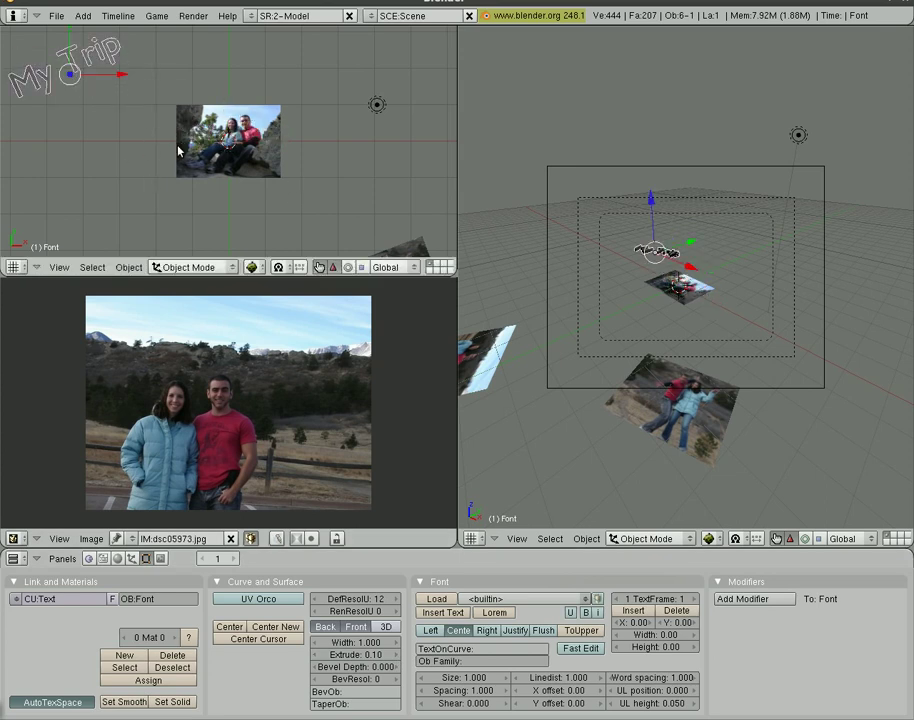
# Step: Give the title a new pure red material (R 1.0, G 0, B 0)
pyautogui.click(118, 561)
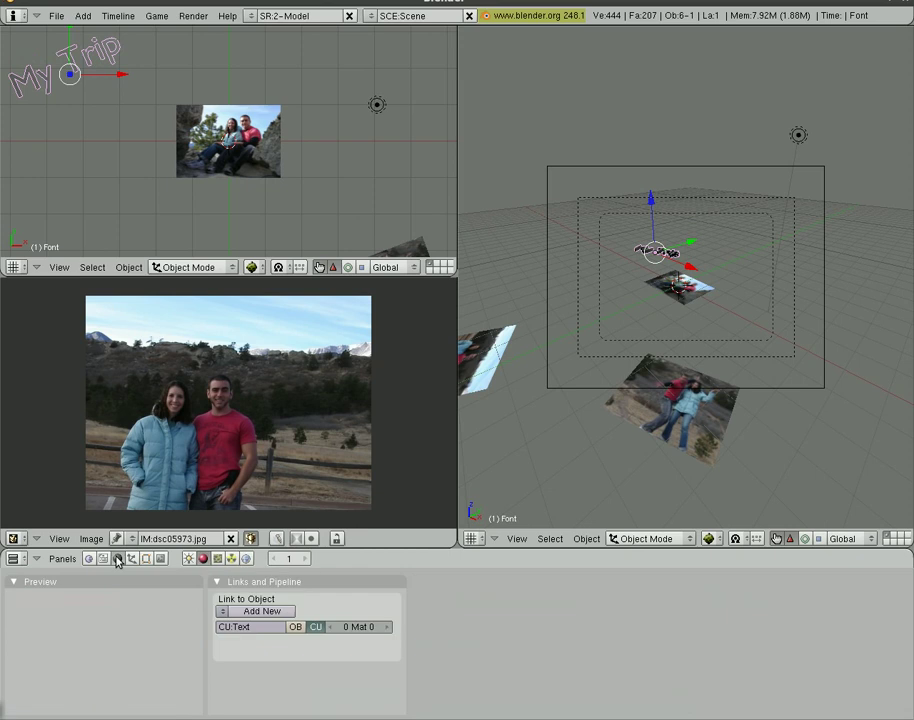
pyautogui.click(240, 611)
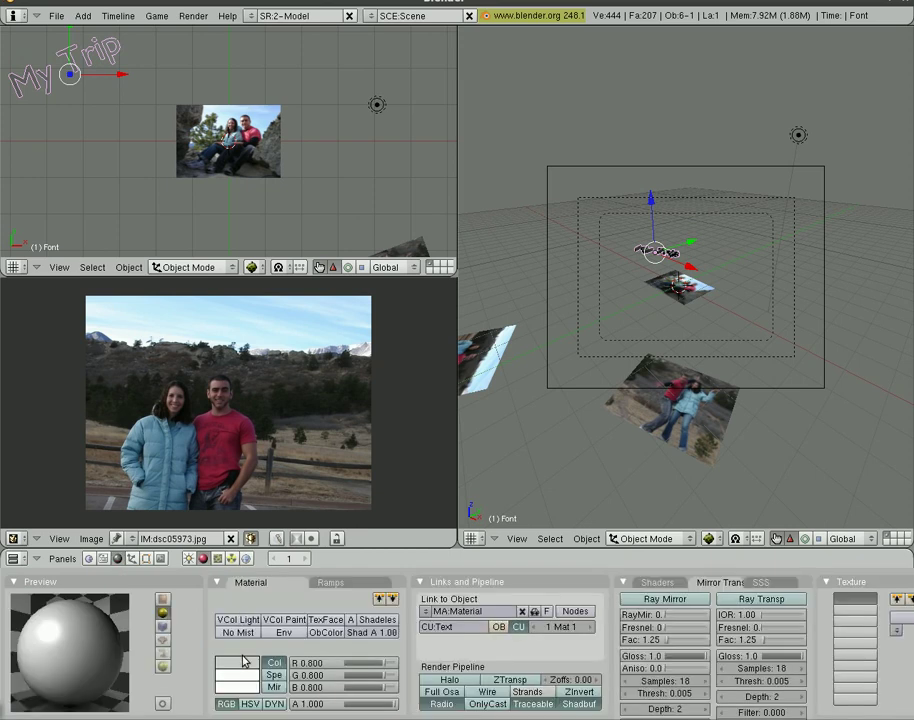
pyautogui.click(240, 662)
pyautogui.click(326, 528)
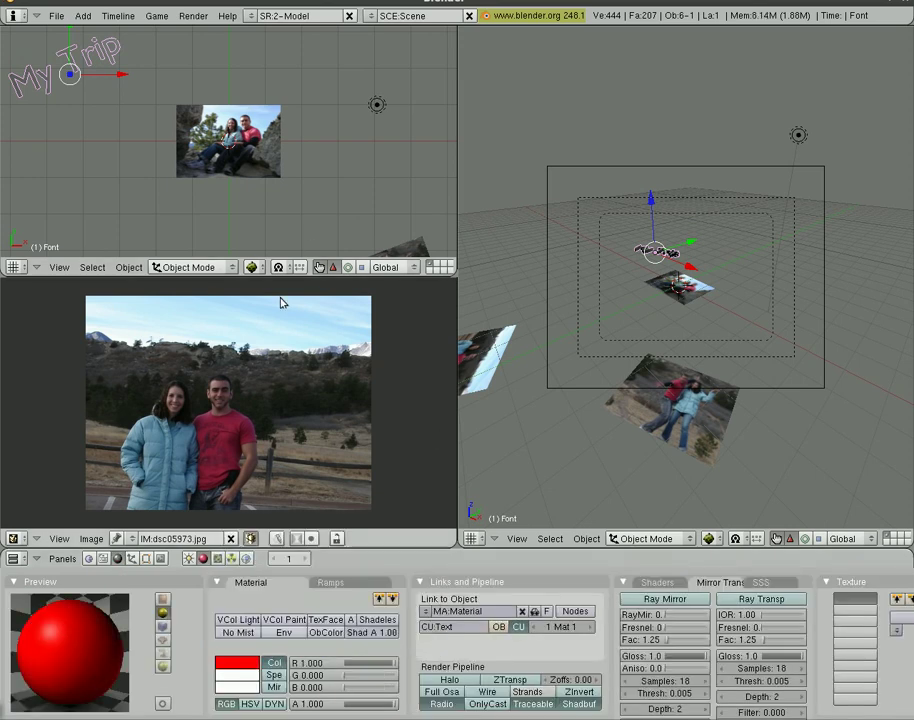
pyautogui.scroll(-6, 217, 207)
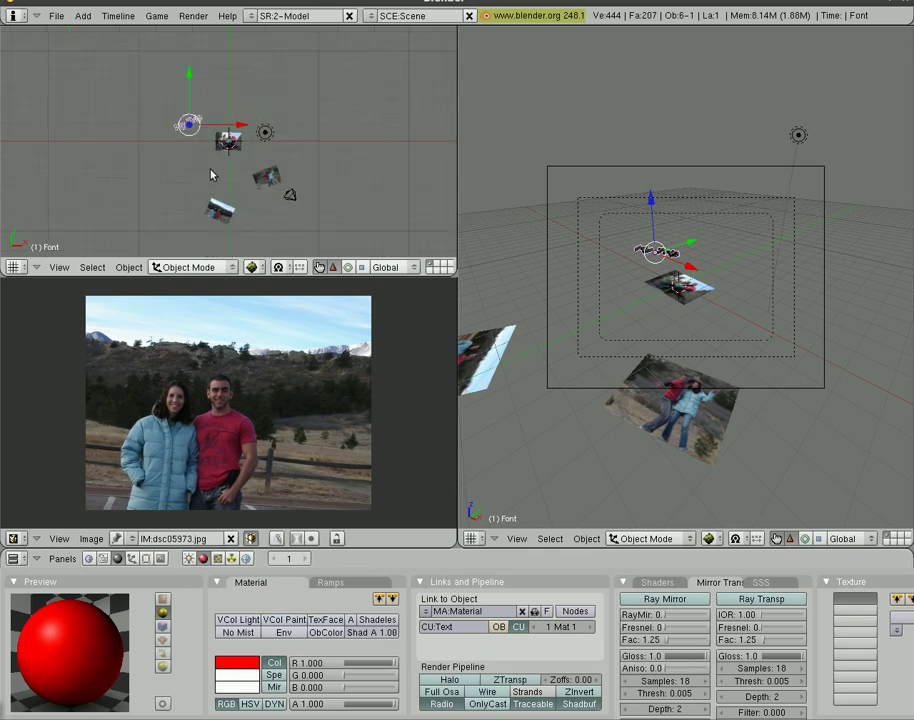
# Step: Duplicate the red title below the photos and retype it as 'The End'
pyautogui.hotkey('shift', 'd')
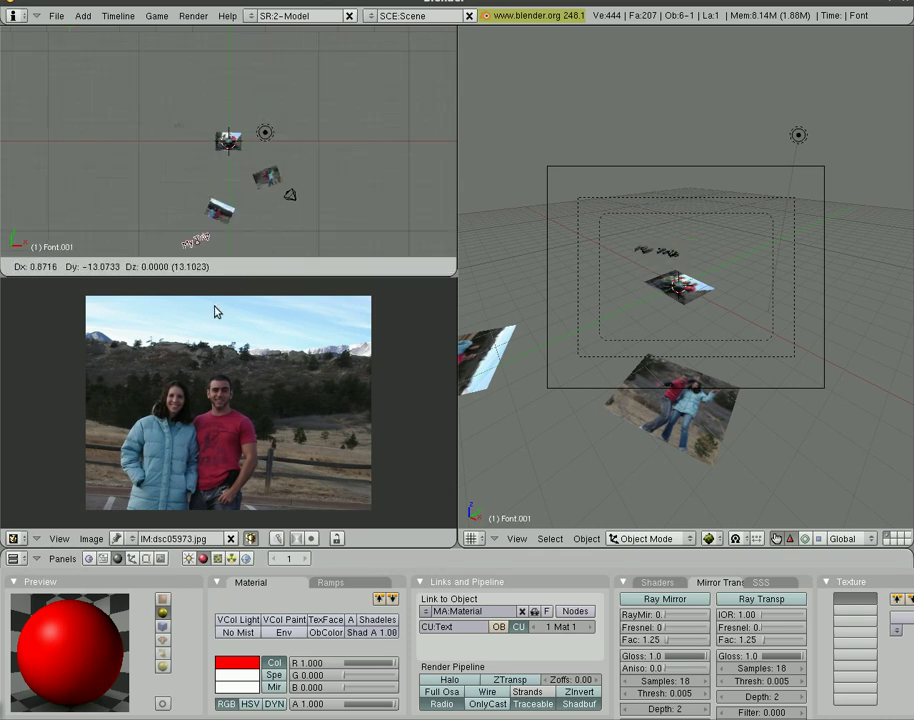
pyautogui.click(216, 307)
pyautogui.press('Tab')
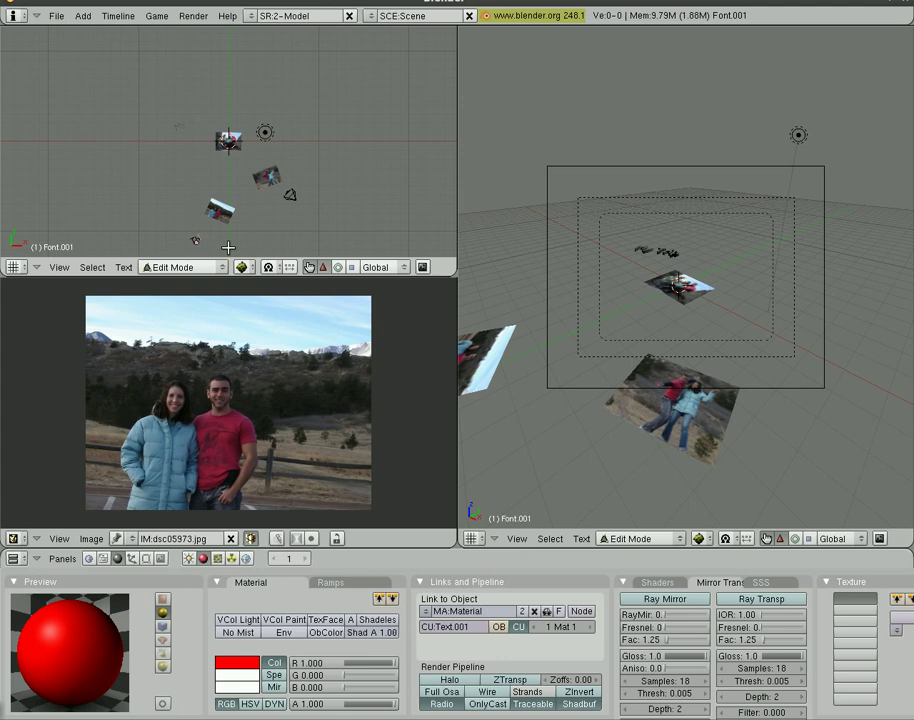
pyautogui.write('The End')
pyautogui.press('Tab')
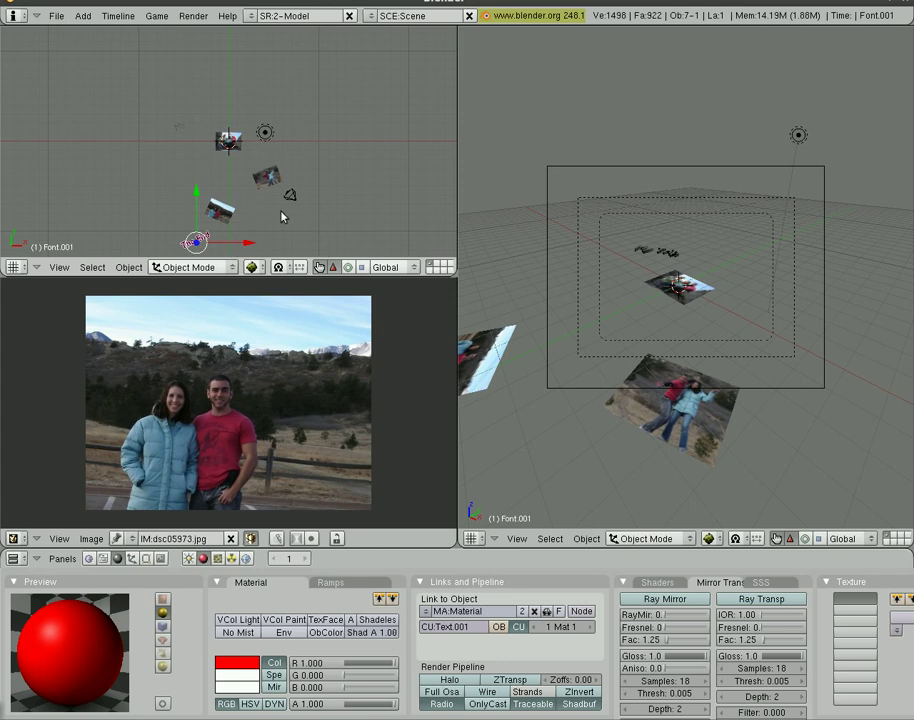
# Step: Zoom in to check the rock photo through the camera view, then zoom out and select the camera
pyautogui.scroll(3, 280, 213)
pyautogui.scroll(5, 280, 213)
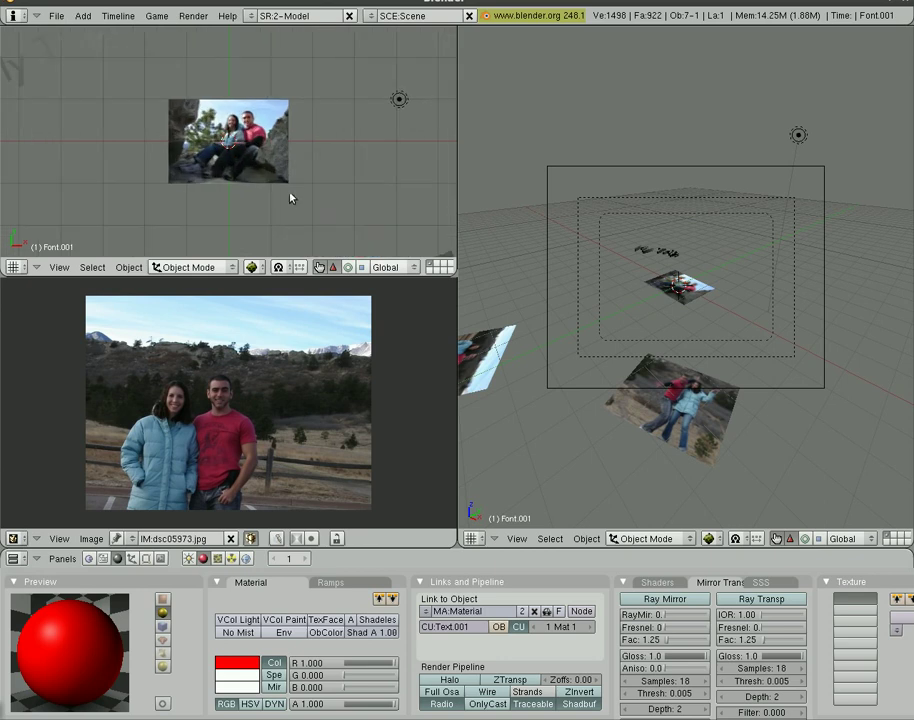
pyautogui.scroll(4, 284, 172)
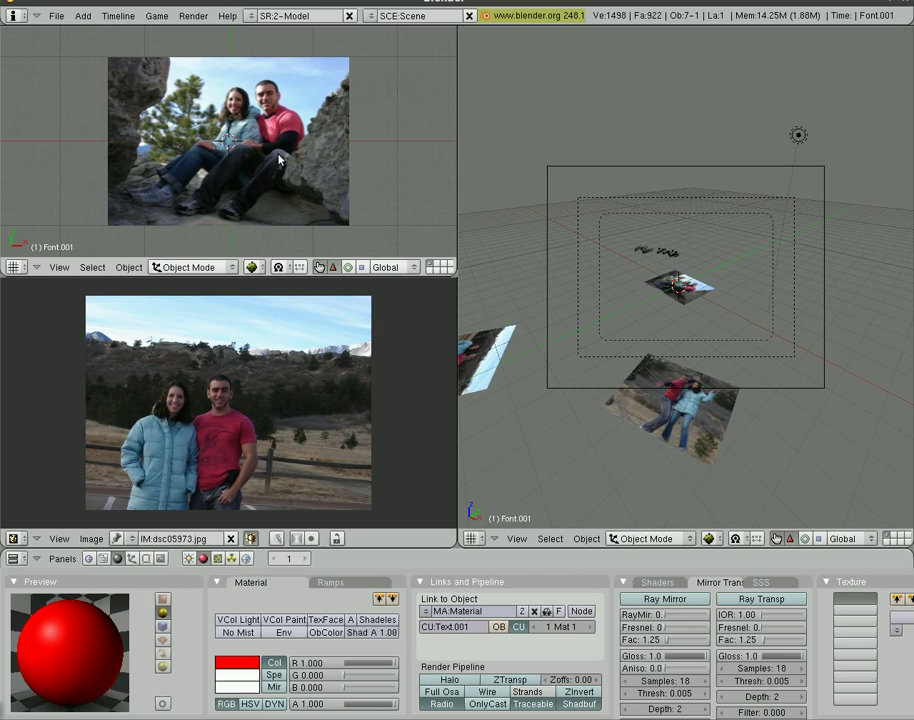
pyautogui.press('ctrl+KP_0')
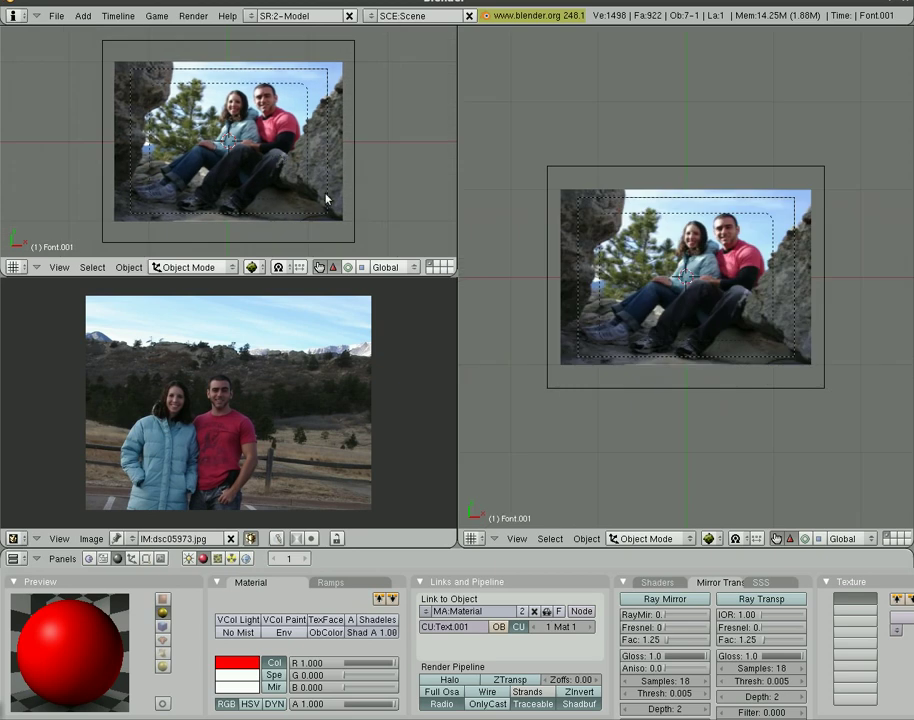
pyautogui.press('KP_1')
pyautogui.scroll(-2, 326, 198)
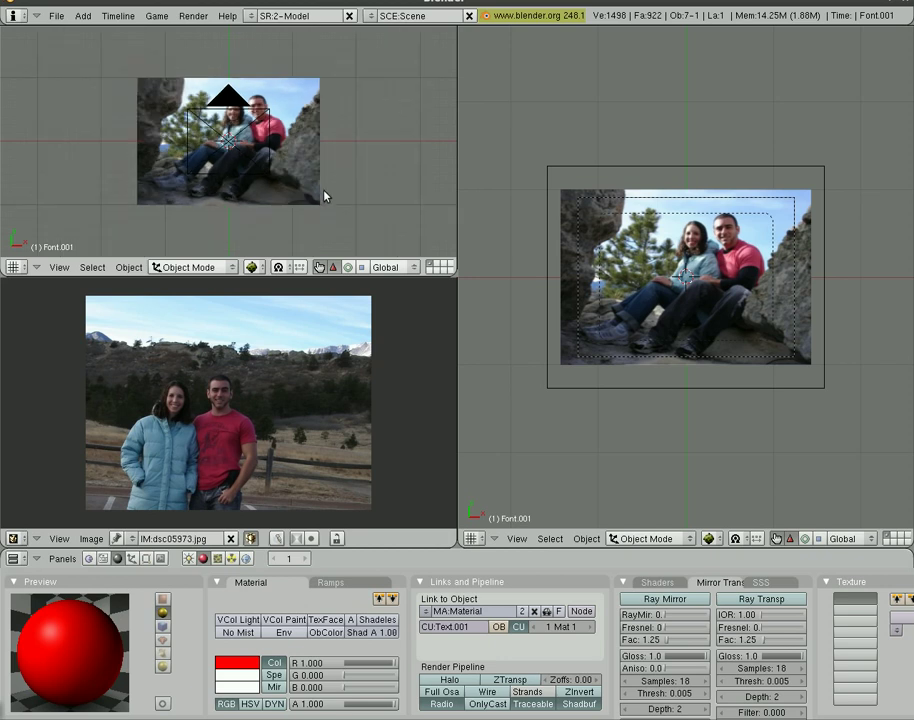
pyautogui.scroll(-2, 316, 190)
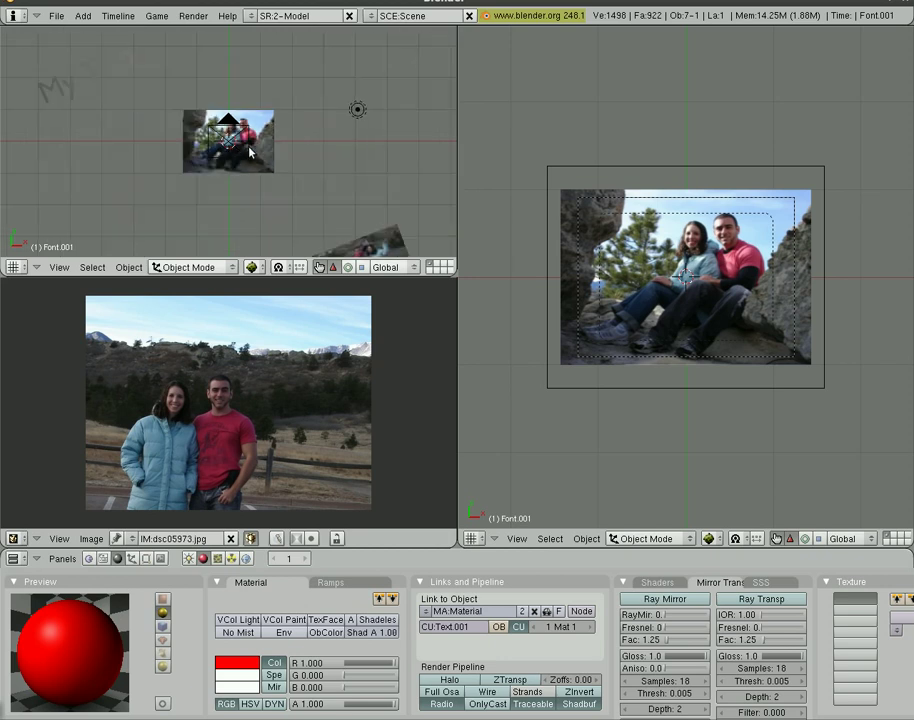
pyautogui.rightClick(250, 152)
# Step: Place the camera raised in front of the My Trip title and key LocRotScale
pyautogui.press('g')
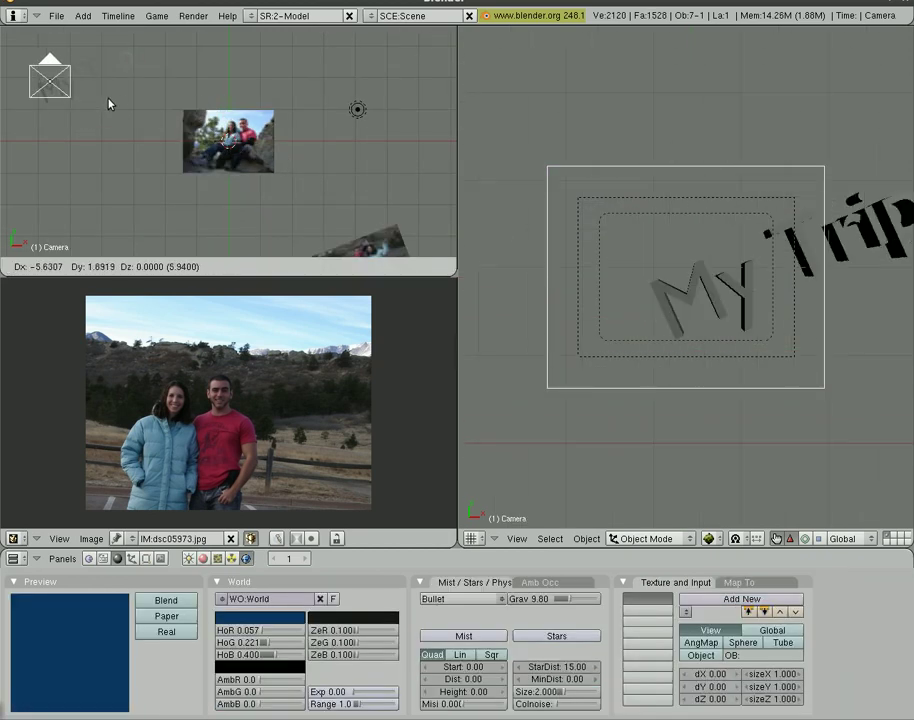
pyautogui.click(140, 104)
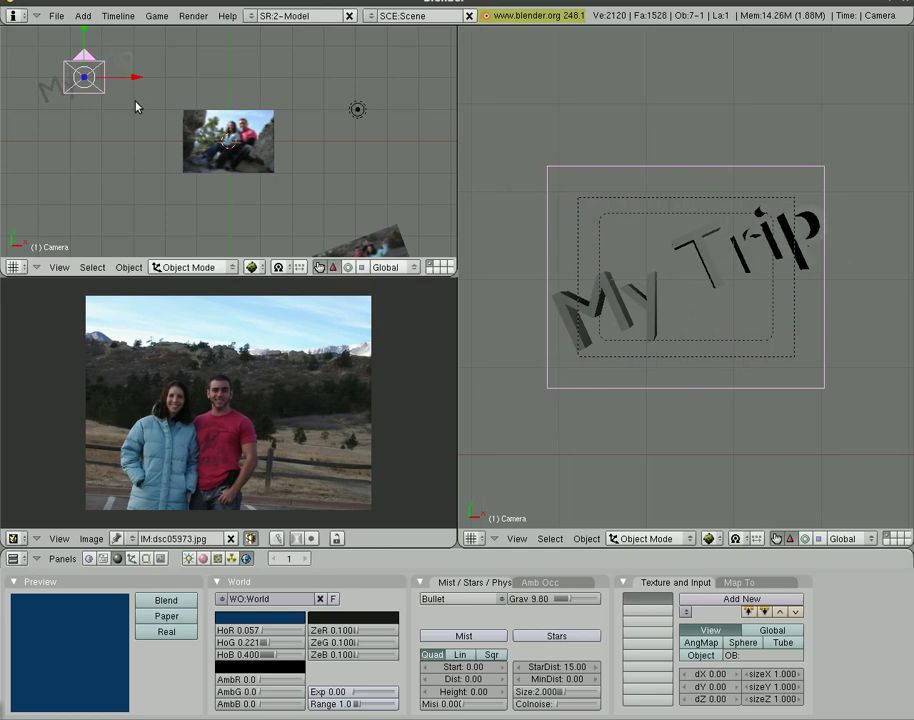
pyautogui.press('g')
pyautogui.press('z')
pyautogui.click(137, 132)
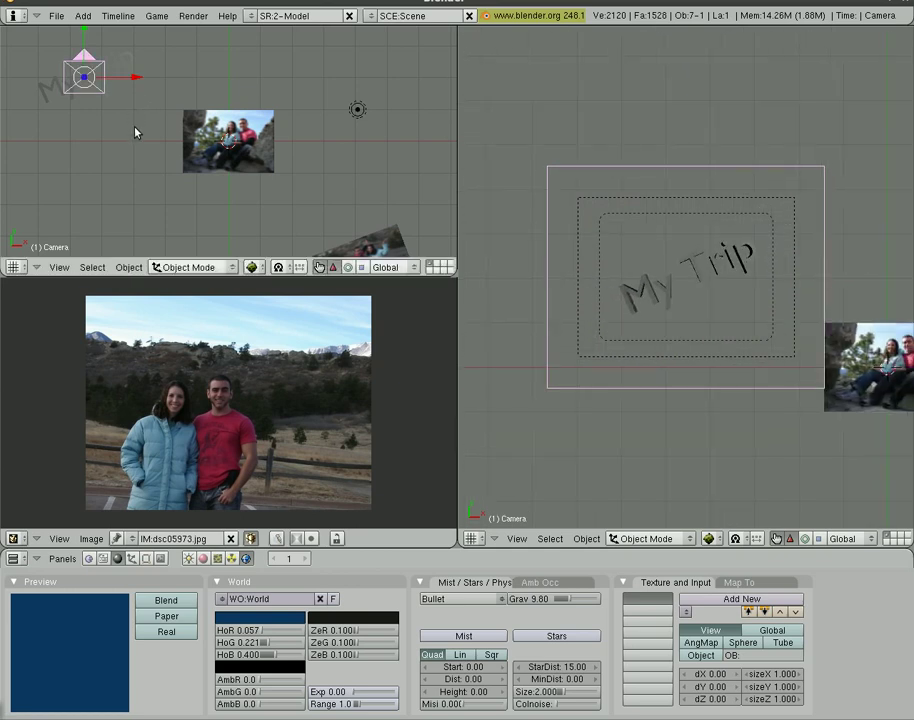
pyautogui.press('i')
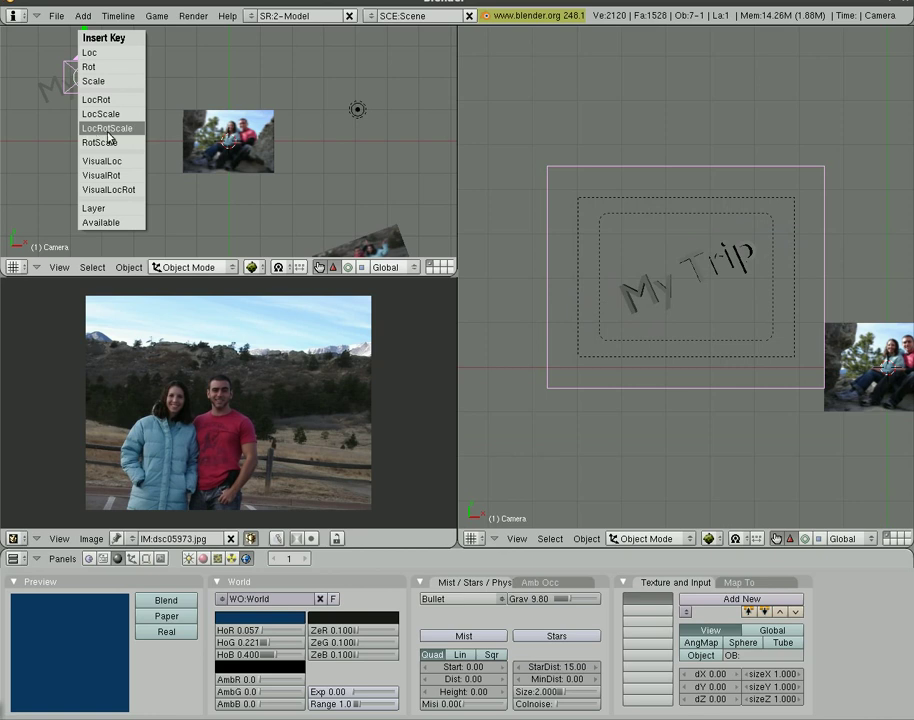
pyautogui.click(100, 130)
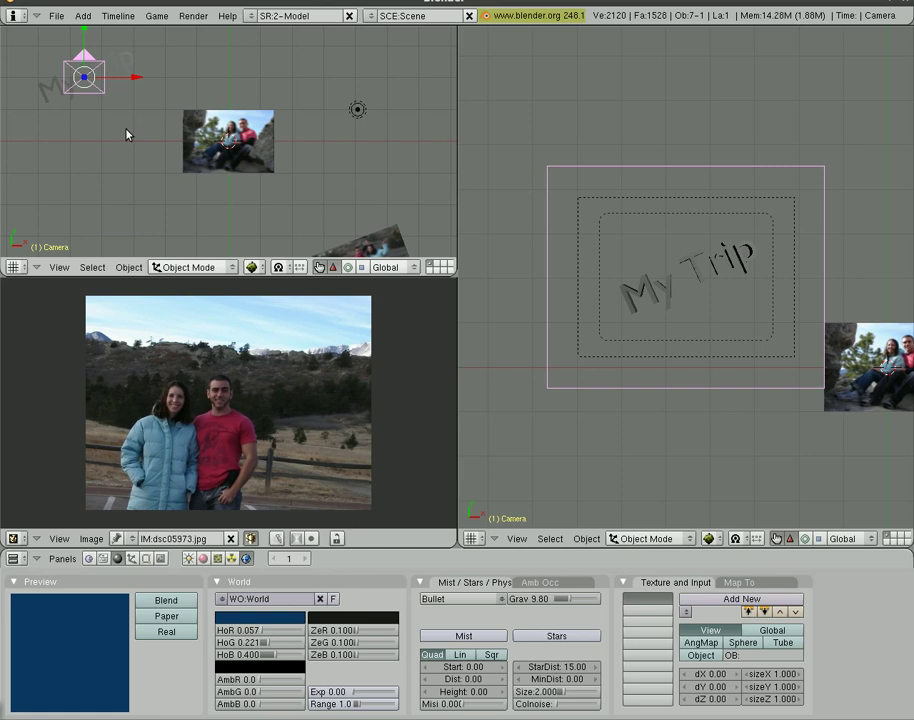
# Step: Further along the timeline, raise and tilt the camera and key its pose at frame 31
pyautogui.press('Up')
pyautogui.press('Up')
pyautogui.press('i')
pyautogui.click(100, 130)
pyautogui.press('g')
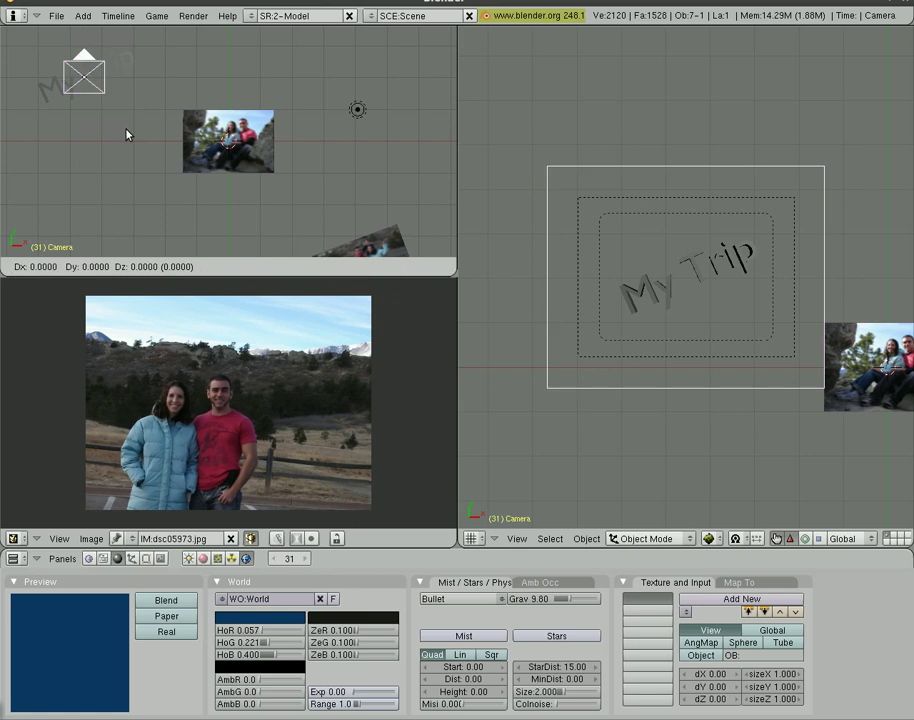
pyautogui.press('z')
pyautogui.click(126, 112)
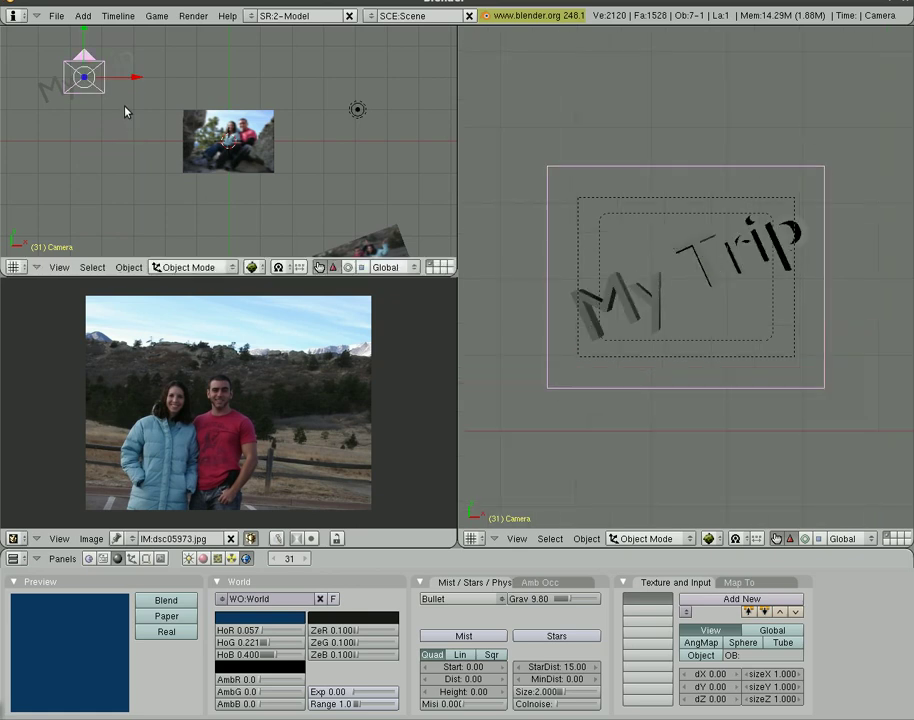
pyautogui.press('r')
pyautogui.click(131, 93)
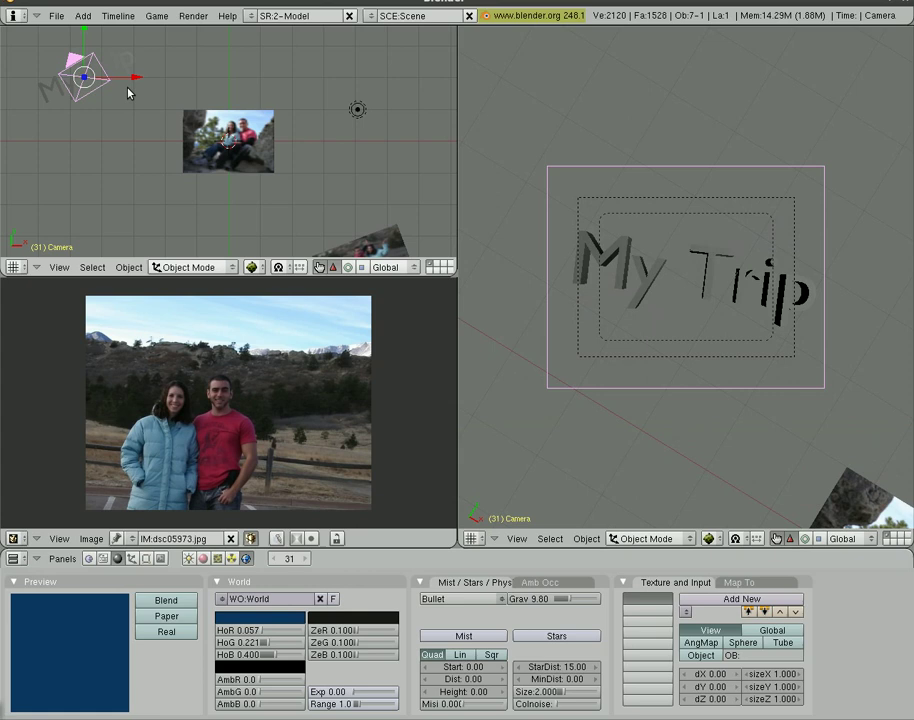
pyautogui.press('i')
pyautogui.click(105, 104)
# Step: At frame 61, move the camera over the rock photo
pyautogui.press('Up')
pyautogui.press('Up')
pyautogui.press('Up')
pyautogui.press('g')
pyautogui.click(285, 224)
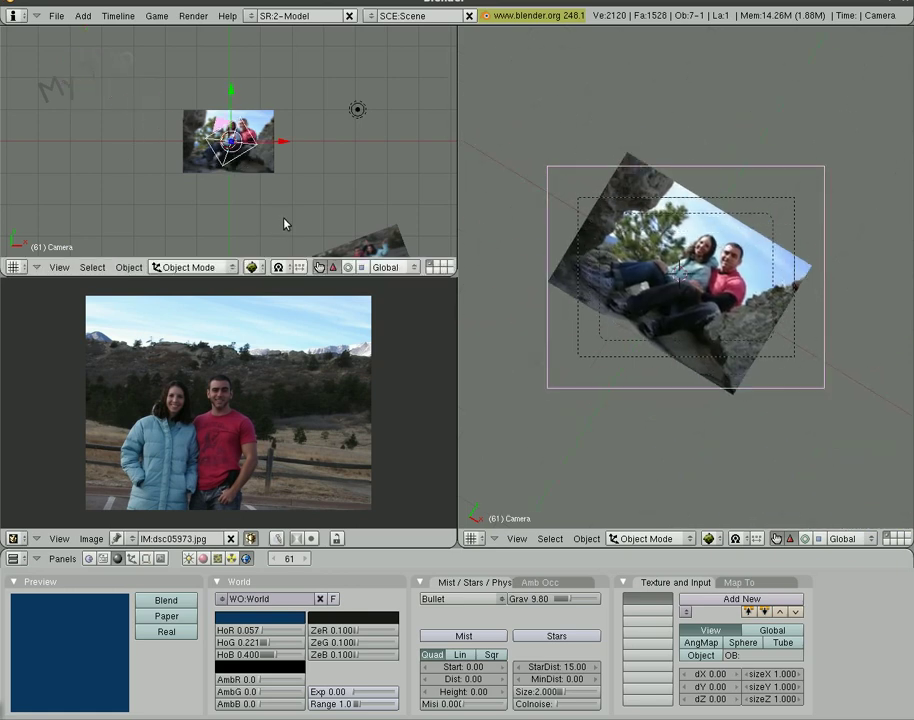
# Step: Rotate the camera squarely over the rock photo and key LocRotScale at frame 61
pyautogui.press('r')
pyautogui.click(268, 238)
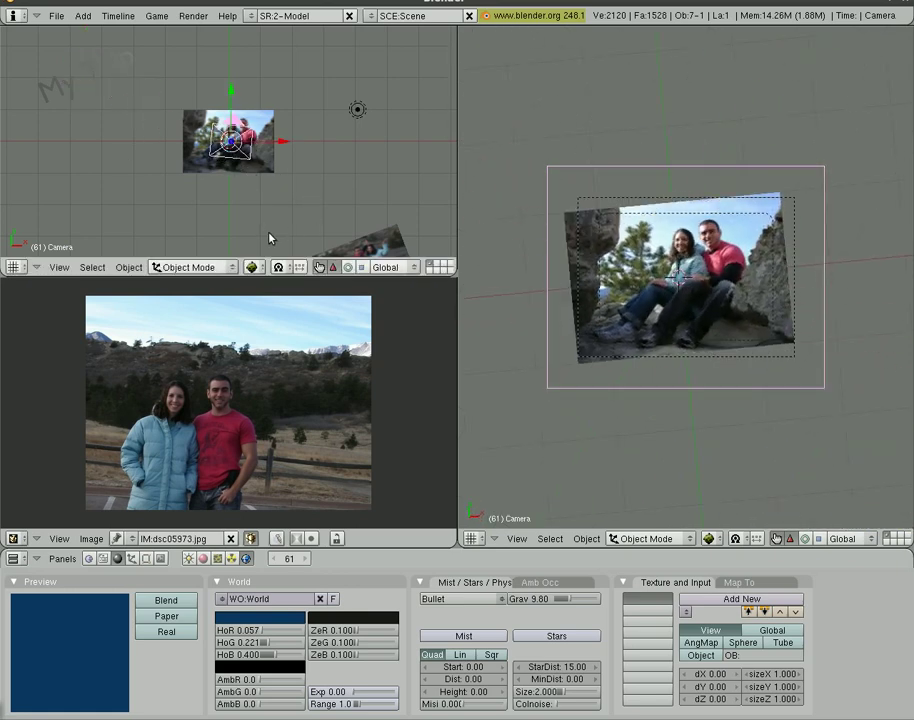
pyautogui.press('i')
pyautogui.click(269, 238)
# Step: At frame 45, adjust the camera height along Z and key it, then recheck frames 65 to 61
pyautogui.press('Down')
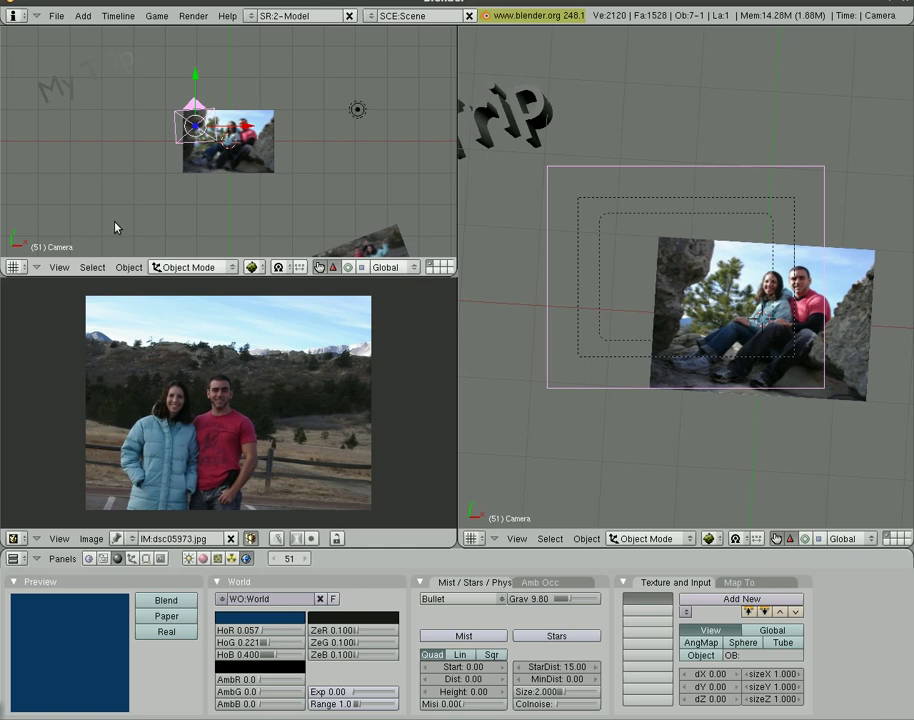
pyautogui.press('Left')
pyautogui.press('Left')
pyautogui.press('Left')
pyautogui.press('Left')
pyautogui.press('Left')
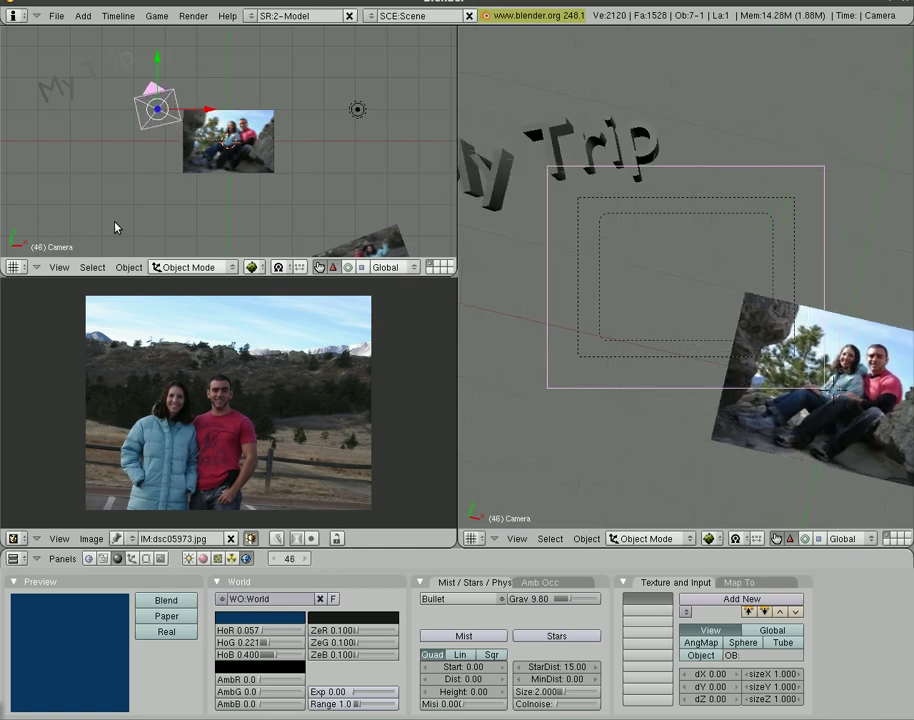
pyautogui.press('Left')
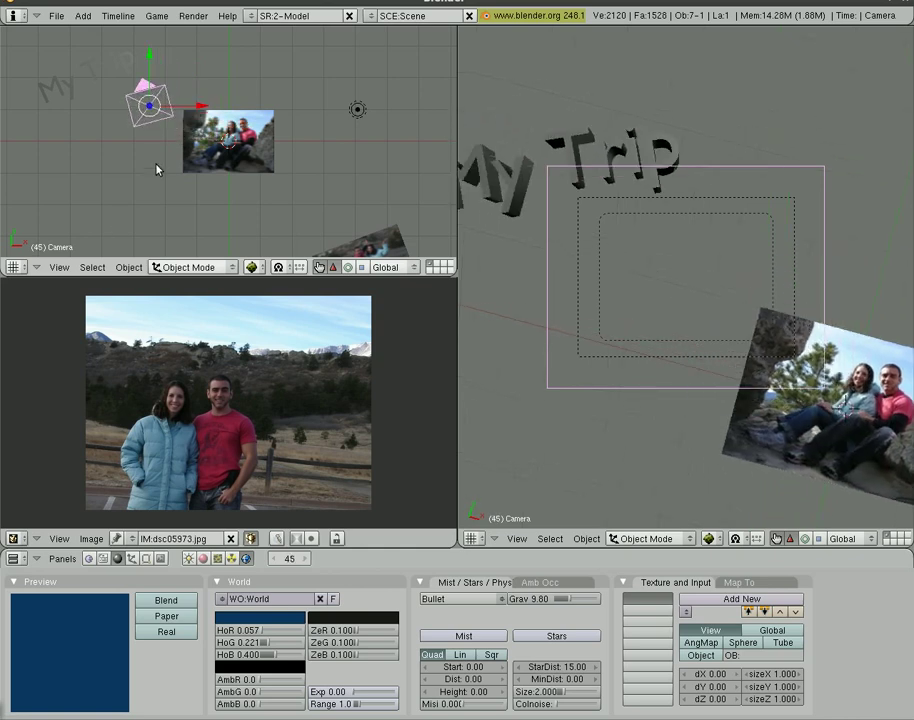
pyautogui.press('g')
pyautogui.press('z')
pyautogui.click(210, 180)
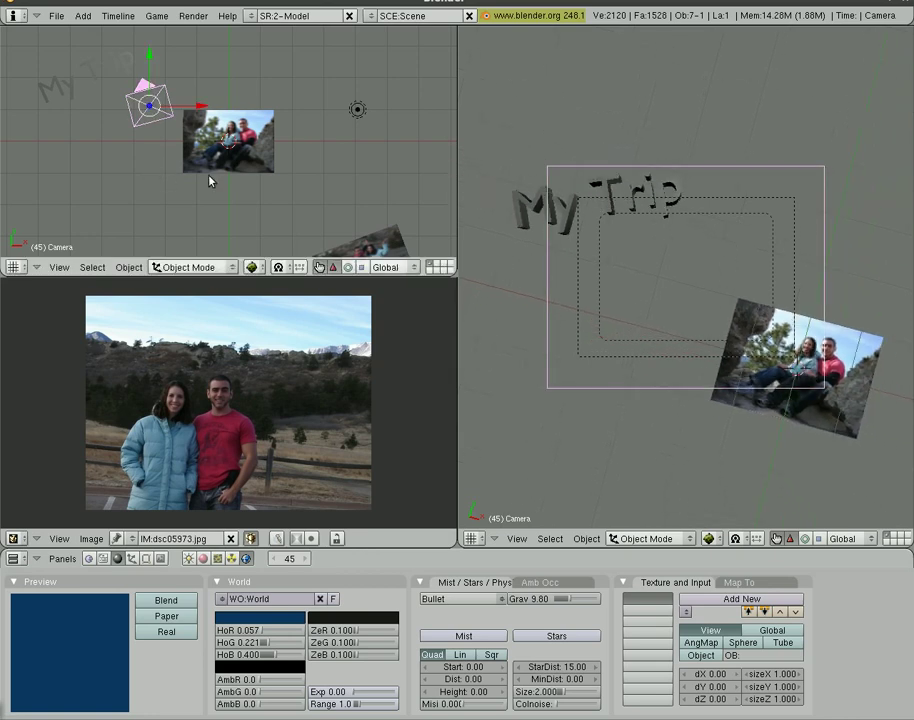
pyautogui.press('i')
pyautogui.click(210, 180)
pyautogui.press('Up')
pyautogui.press('Up')
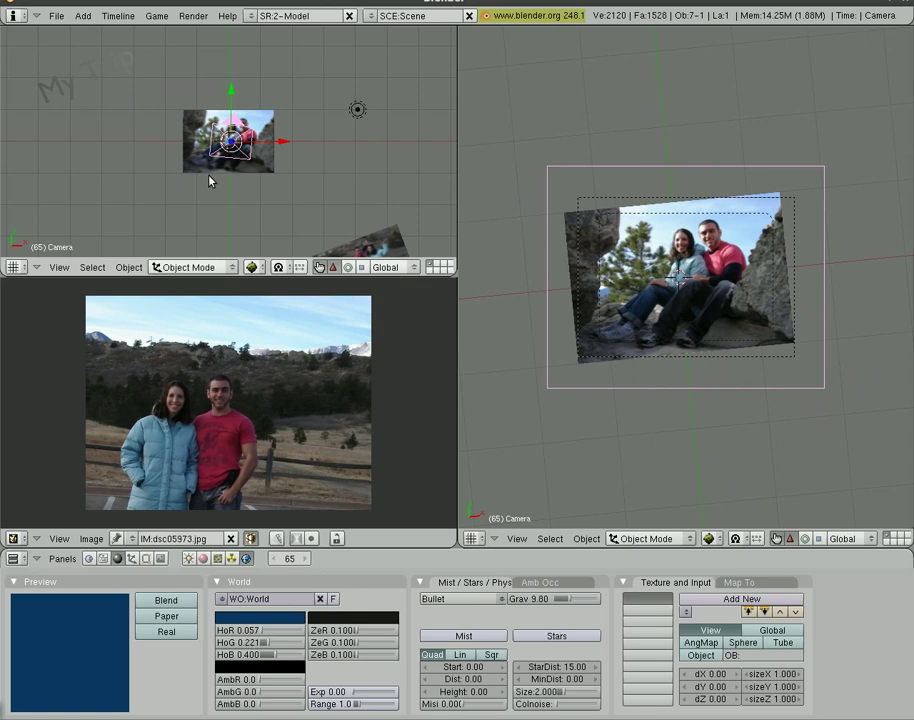
pyautogui.press('Left')
pyautogui.press('Left')
pyautogui.press('Left')
pyautogui.press('Left')
# Step: Re-key the camera, then tilt it, adjust its Z height and key the new pose
pyautogui.press('i')
pyautogui.click(210, 177)
pyautogui.press('r')
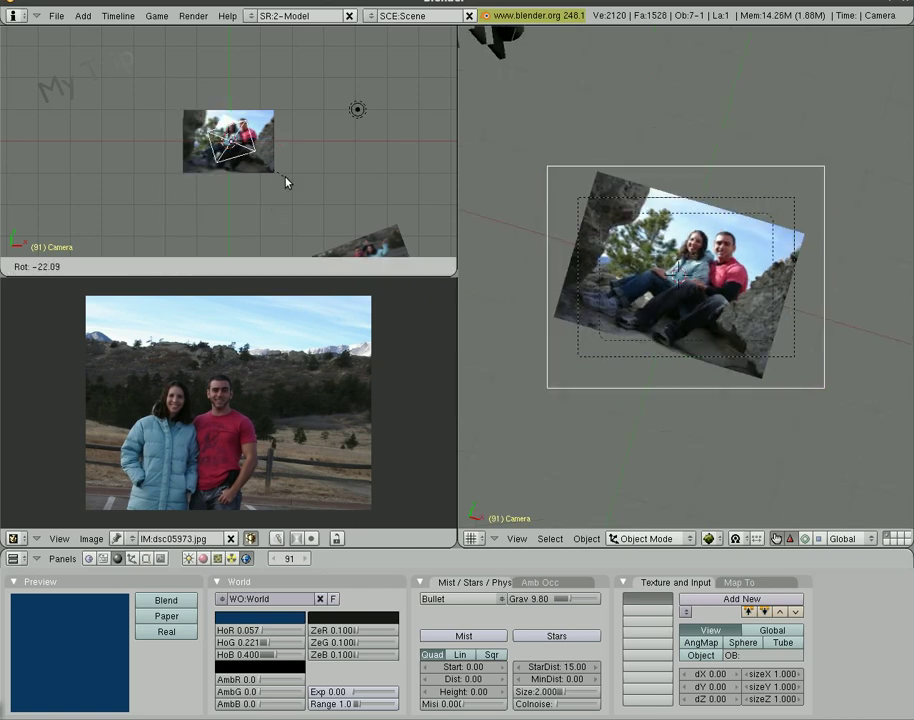
pyautogui.click(286, 190)
pyautogui.press('g')
pyautogui.press('z')
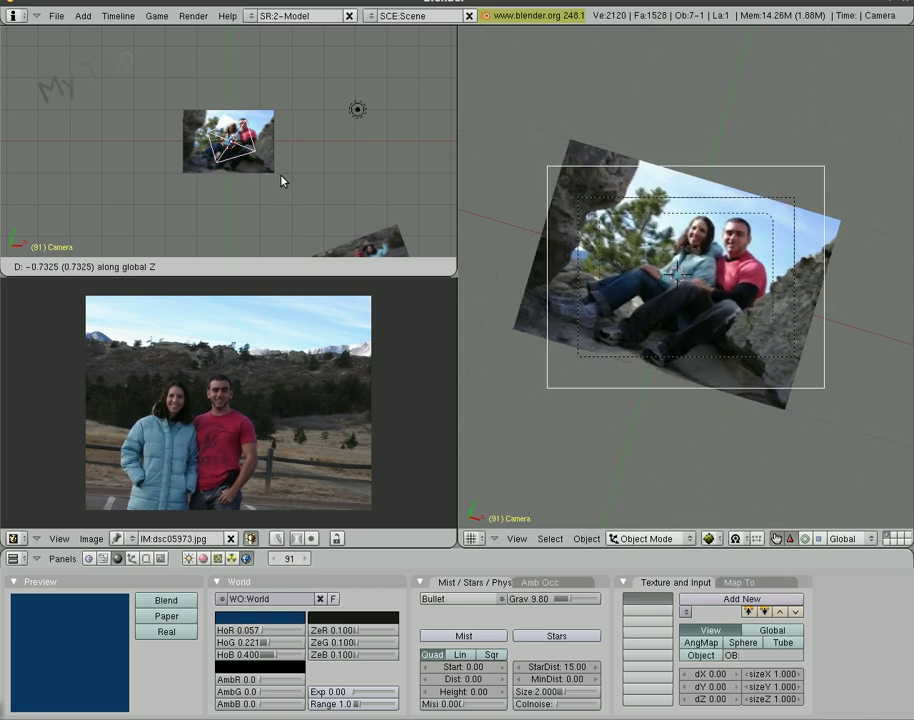
pyautogui.click(280, 182)
pyautogui.press('i')
pyautogui.click(256, 177)
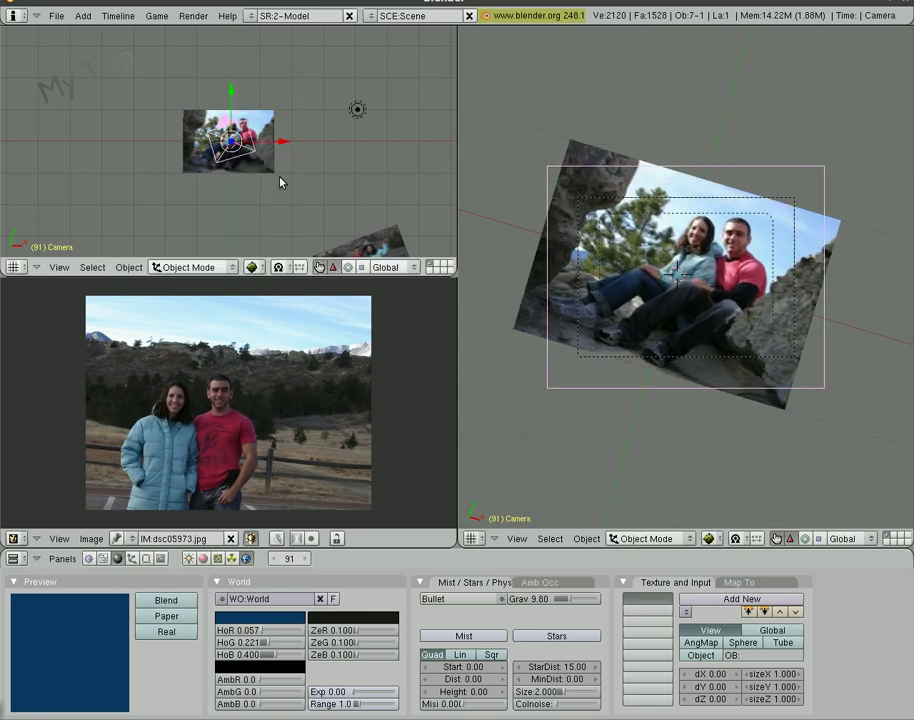
# Step: Move and rotate the camera onto the jumping couple photo and key LocRotScale
pyautogui.keyDown('shift'); pyautogui.moveTo(280, 182); pyautogui.dragTo(225, 135, button='middle'); pyautogui.keyUp('shift')
pyautogui.press('Up')
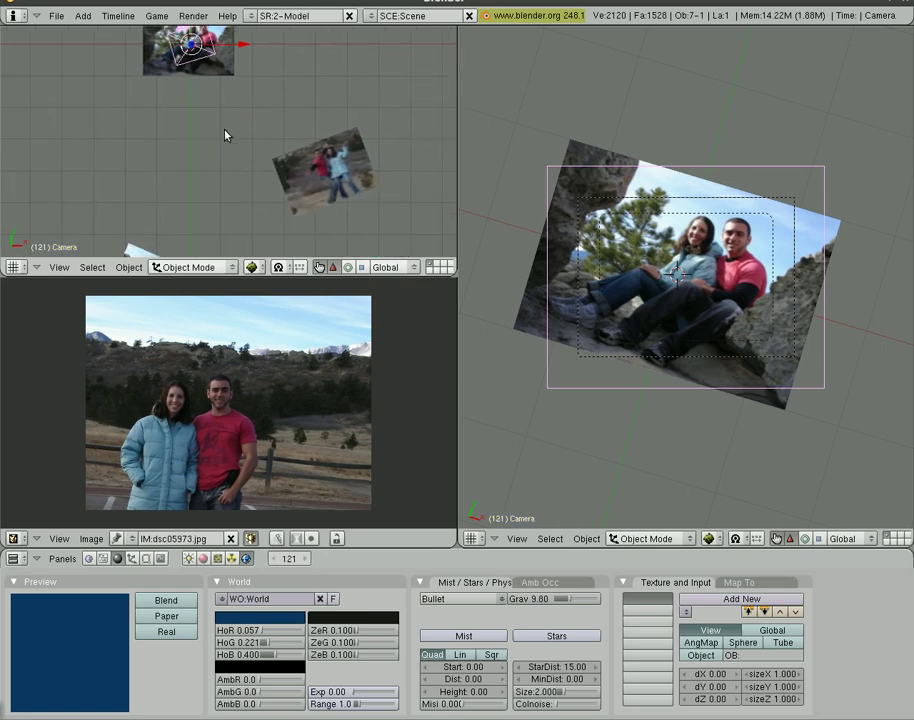
pyautogui.press('g')
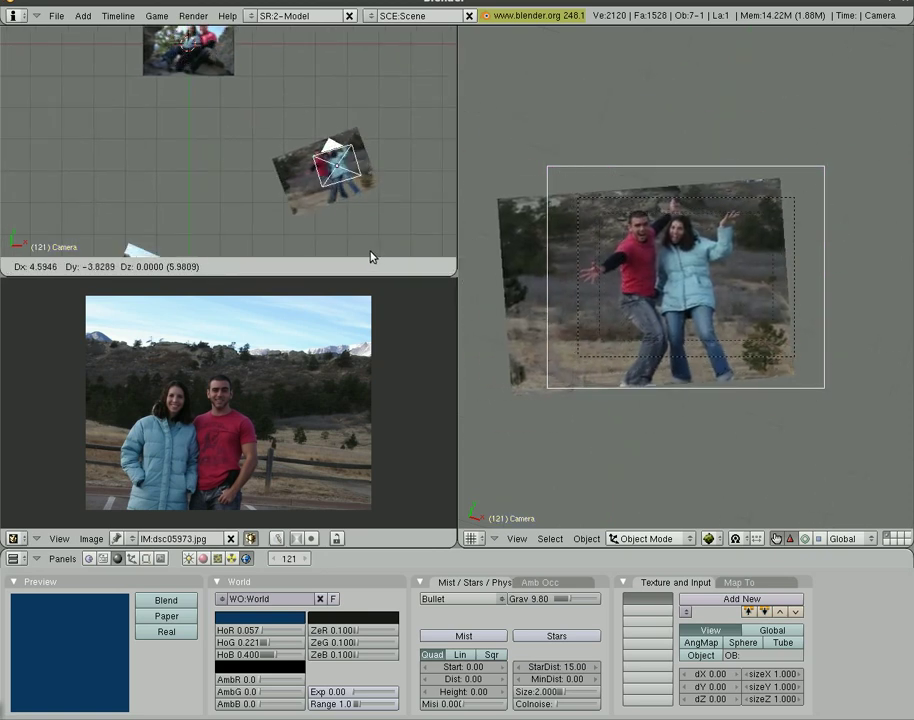
pyautogui.click(373, 255)
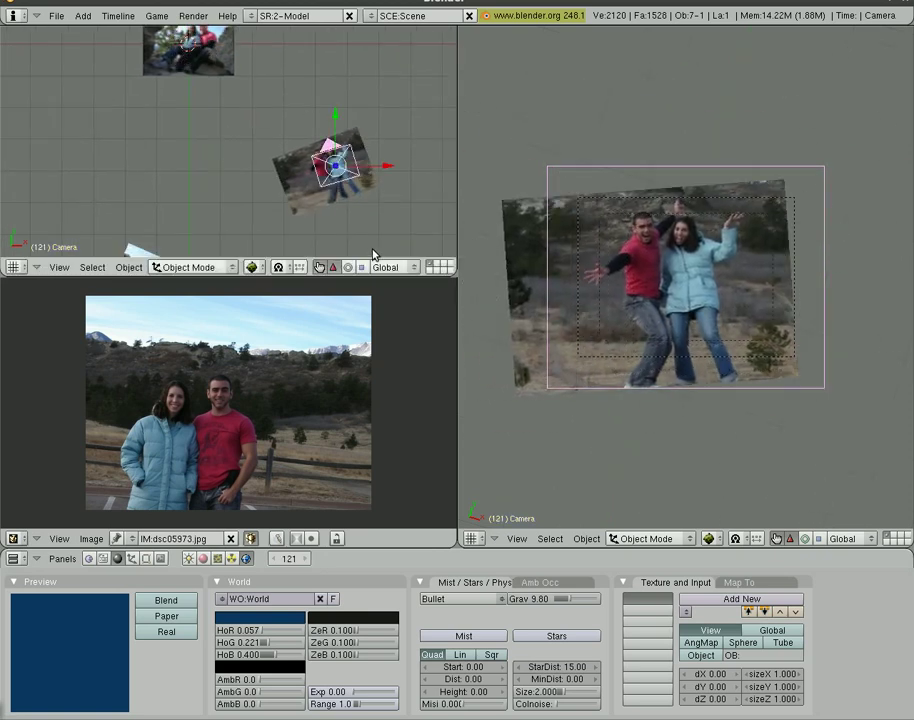
pyautogui.press('r')
pyautogui.click(424, 267)
pyautogui.press('g')
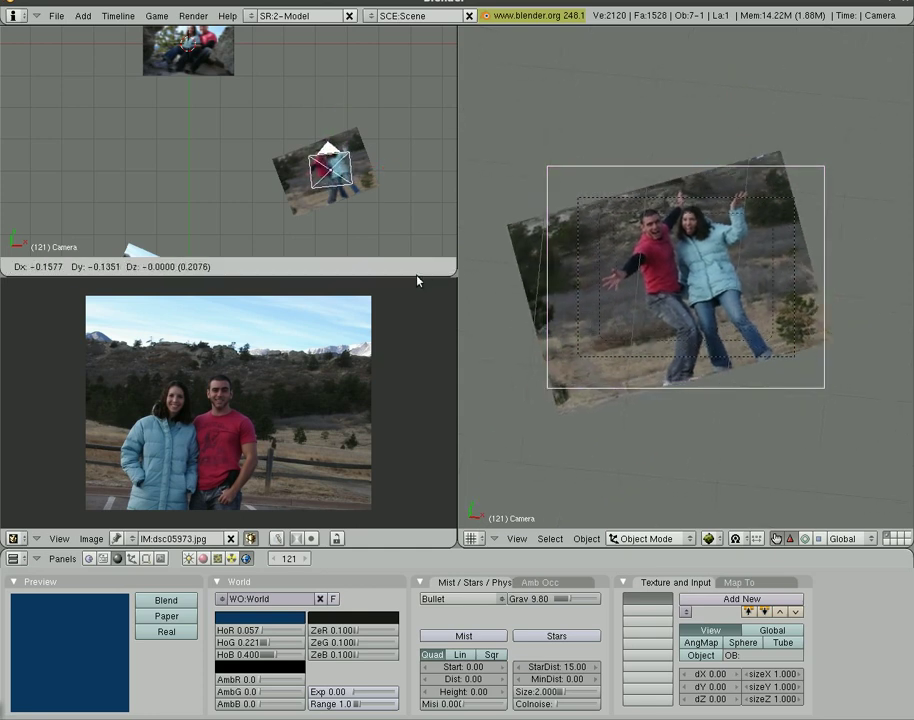
pyautogui.click(418, 280)
pyautogui.press('i')
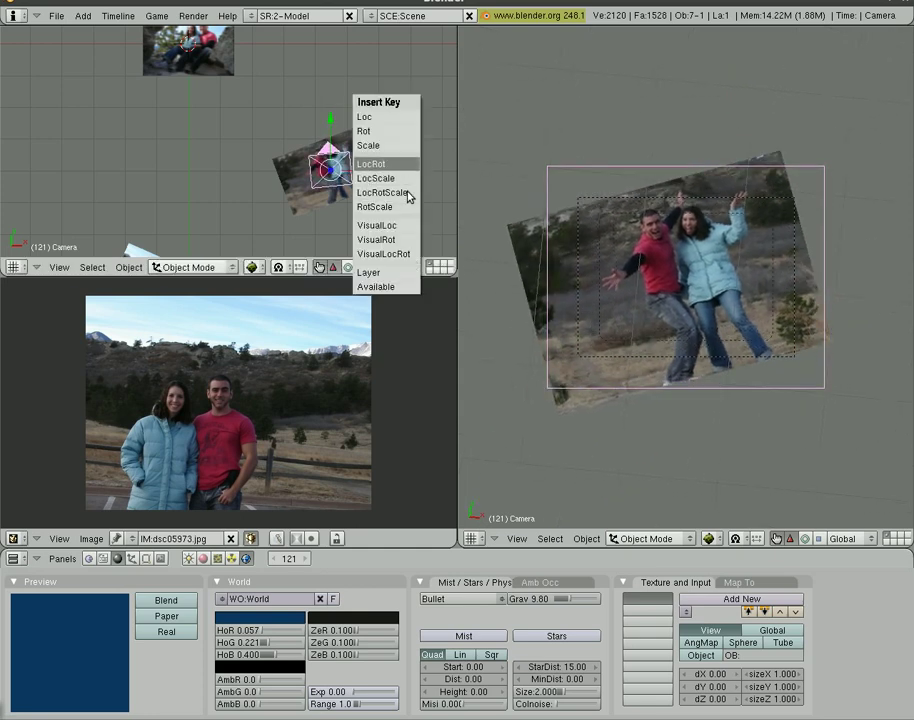
pyautogui.click(407, 193)
# Step: Key the camera at frame 151, straighten its rotation and key it again
pyautogui.press('Up')
pyautogui.press('Up')
pyautogui.press('Up')
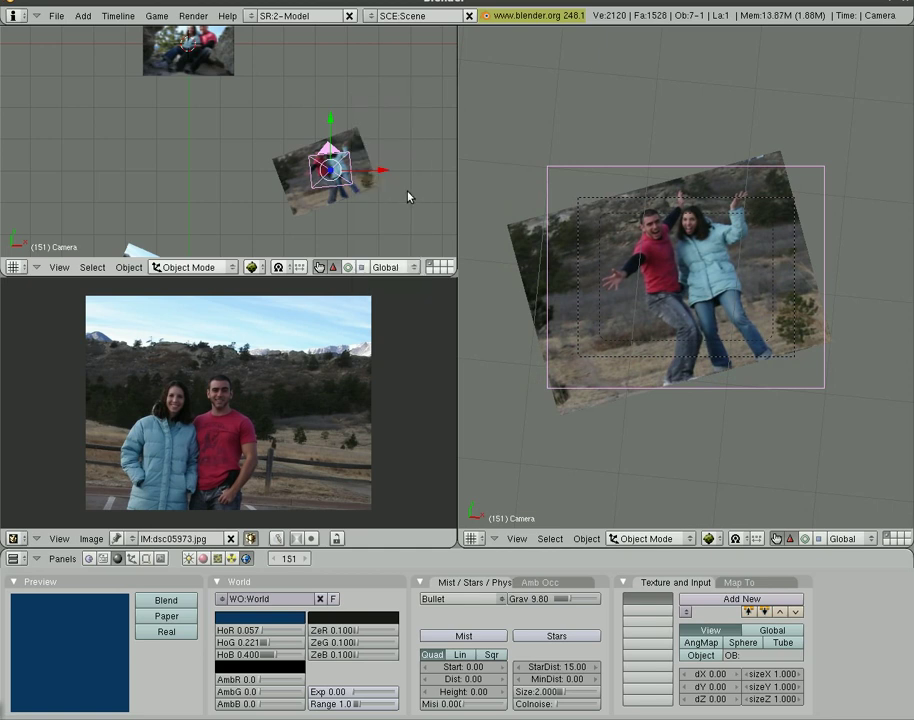
pyautogui.press('i')
pyautogui.click(407, 196)
pyautogui.press('r')
pyautogui.click(408, 176)
pyautogui.press('i')
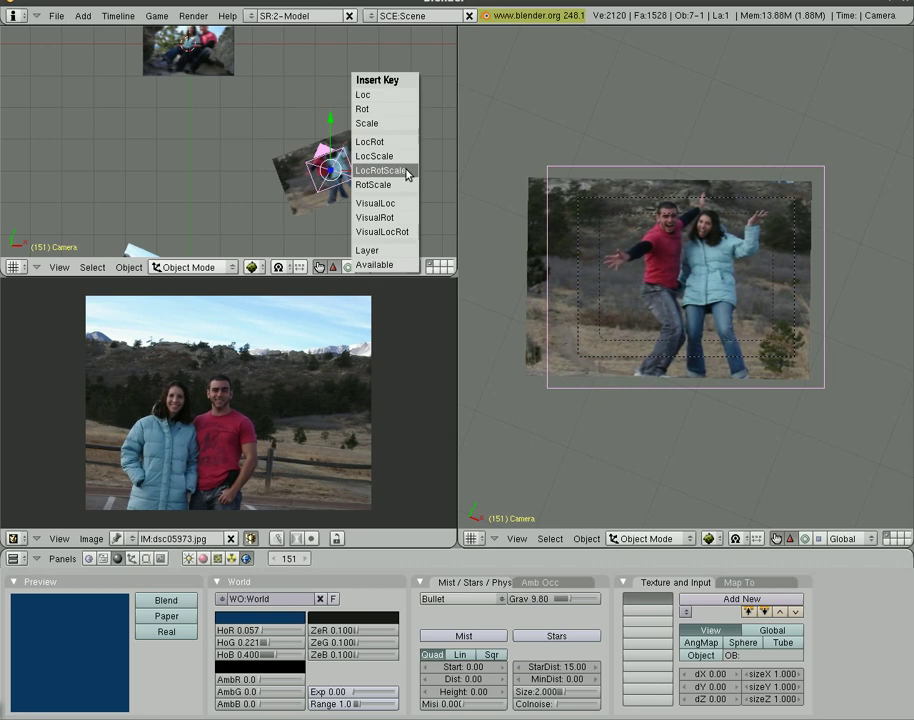
pyautogui.click(406, 175)
# Step: Move the camera over the next photo and key its transform
pyautogui.press('g')
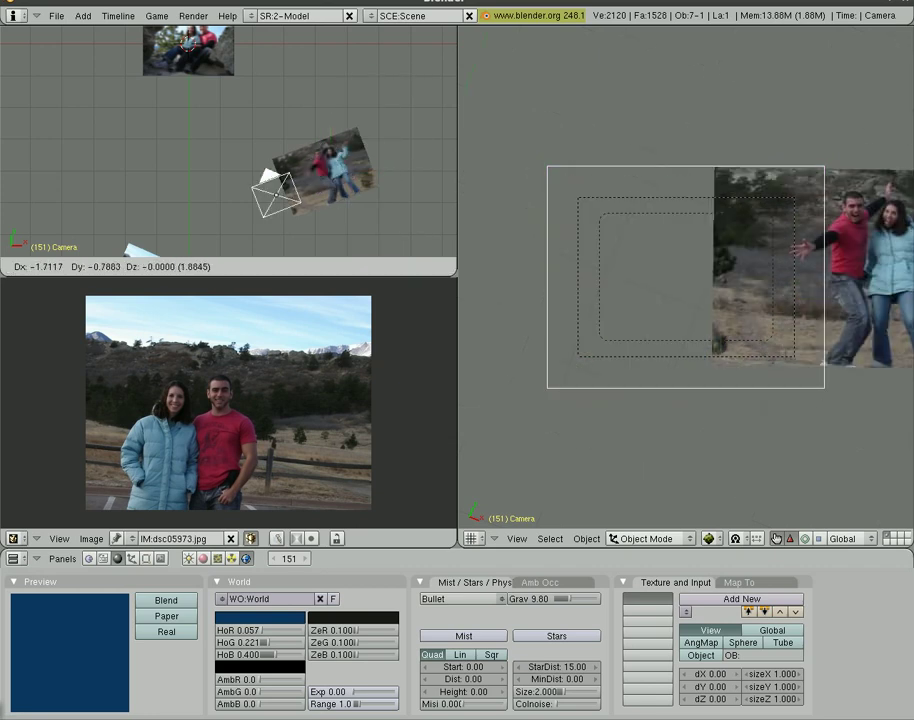
pyautogui.press('Return')
pyautogui.scroll(-3, 265, 234)
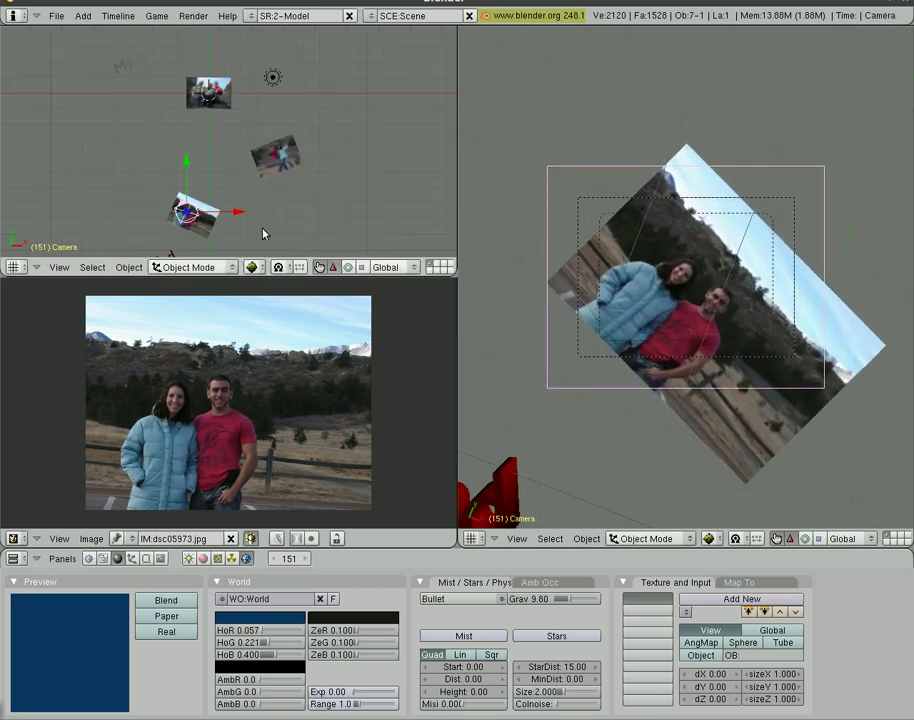
pyautogui.press('i')
pyautogui.click(315, 250)
# Step: Level and refine the camera framing on that photo and key it at frame 181
pyautogui.press('r')
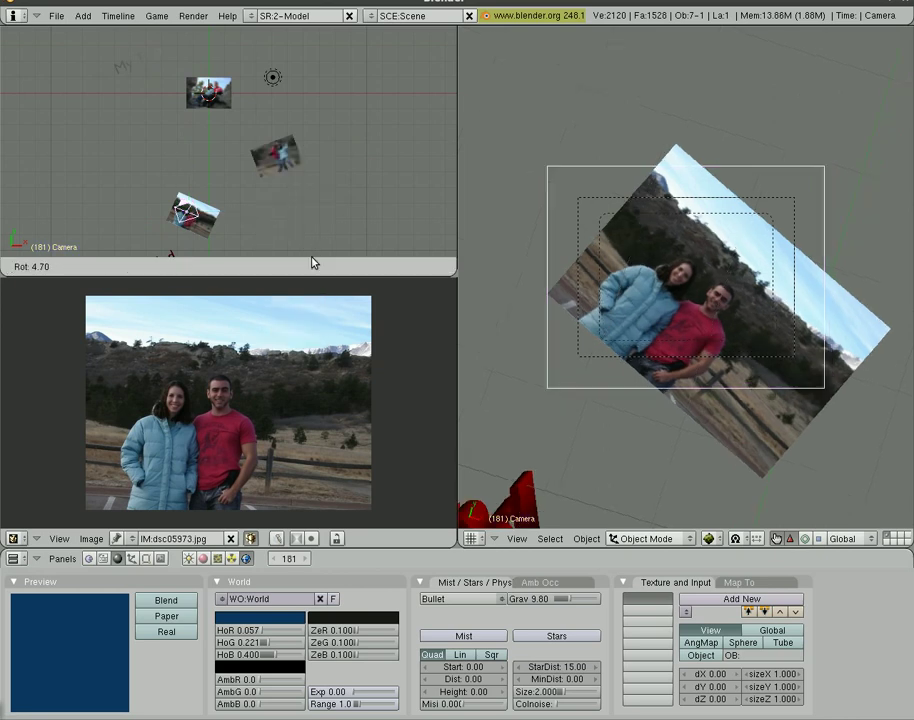
pyautogui.press('Return')
pyautogui.press('g')
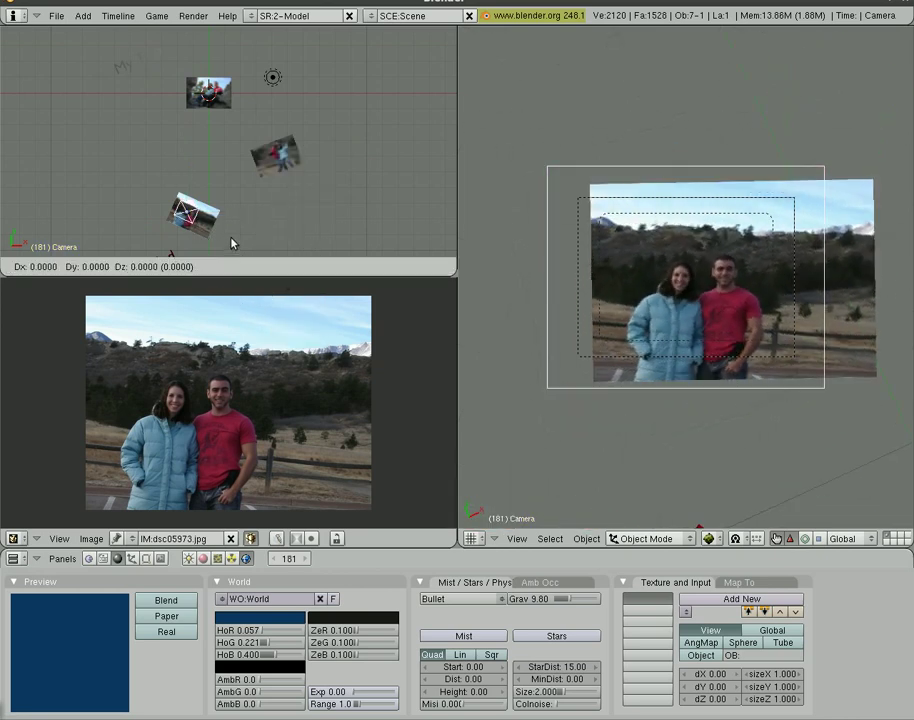
pyautogui.press('Return')
pyautogui.press('g')
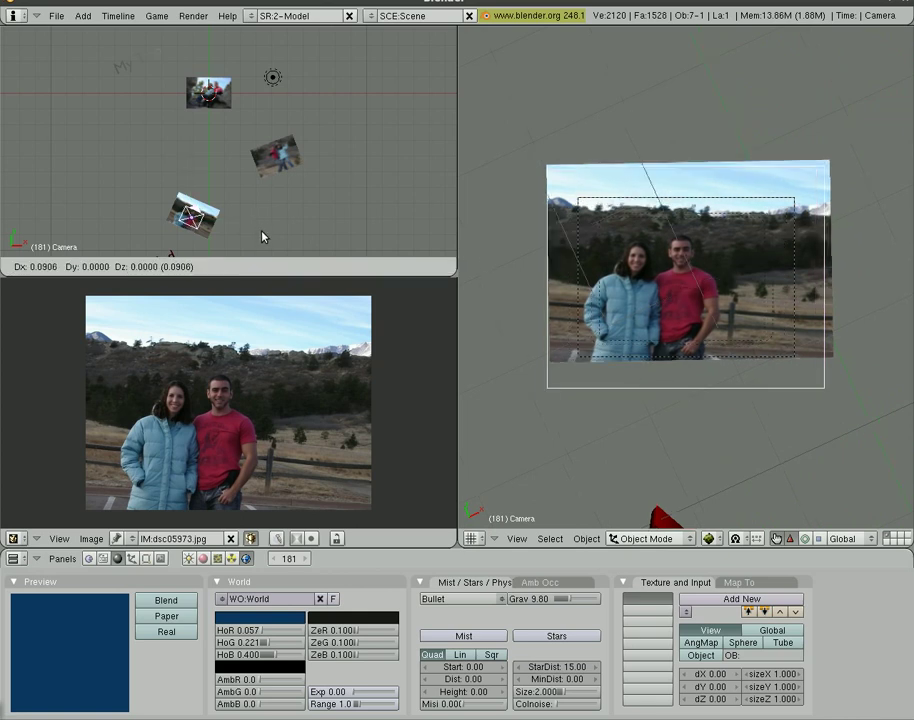
pyautogui.press('Return')
pyautogui.press('i')
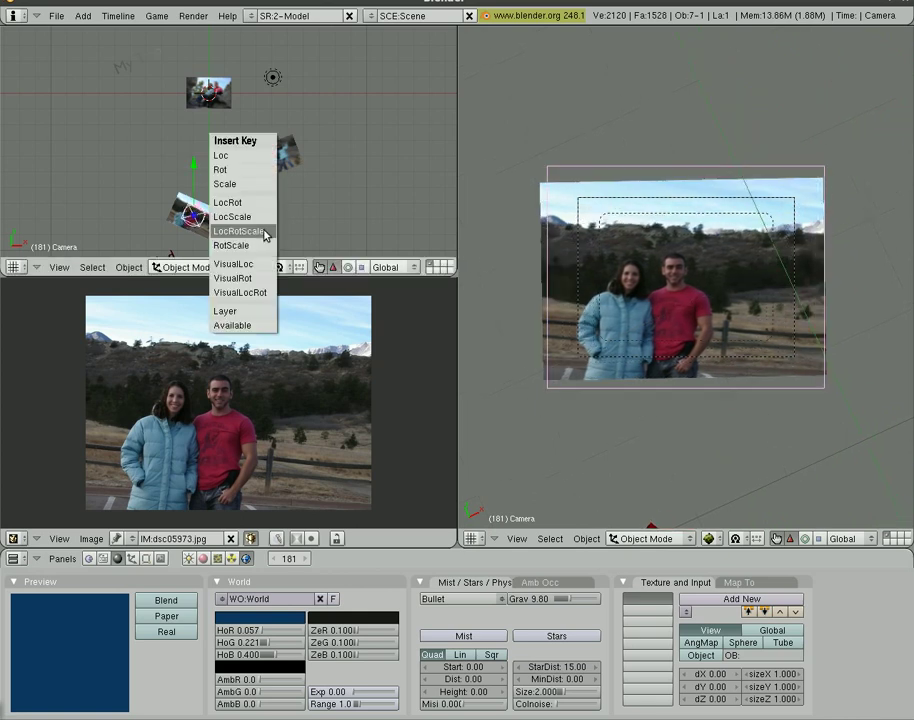
pyautogui.click(265, 233)
# Step: Place the camera over The End text, level it, pull back along Z and key it
pyautogui.keyDown('shift'); pyautogui.moveTo(275, 244); pyautogui.dragTo(275, 175, button='middle'); pyautogui.keyUp('shift')
pyautogui.press('g')
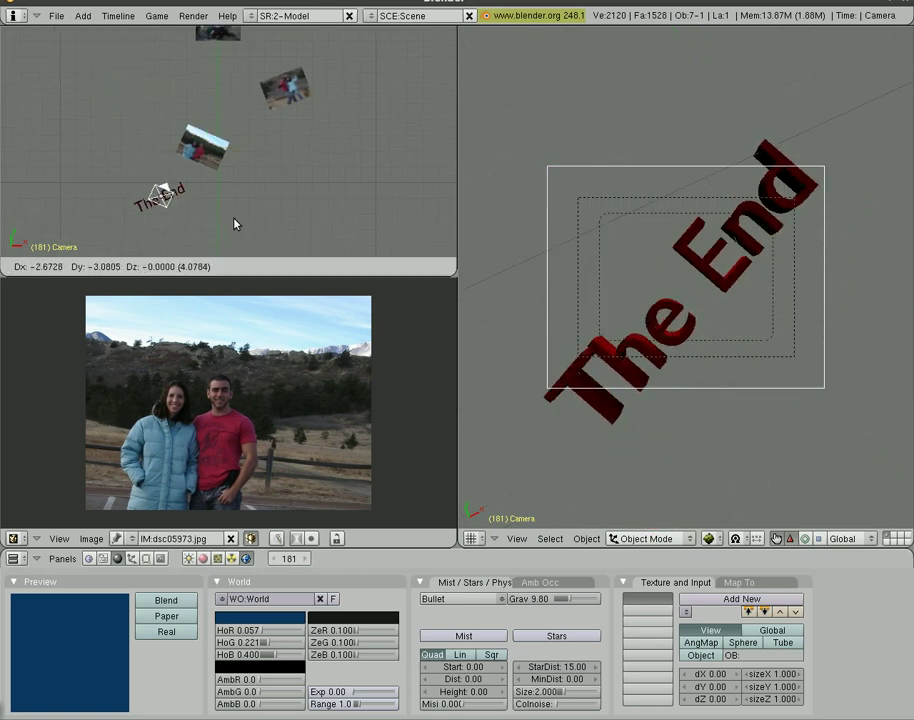
pyautogui.click(237, 226)
pyautogui.press('r')
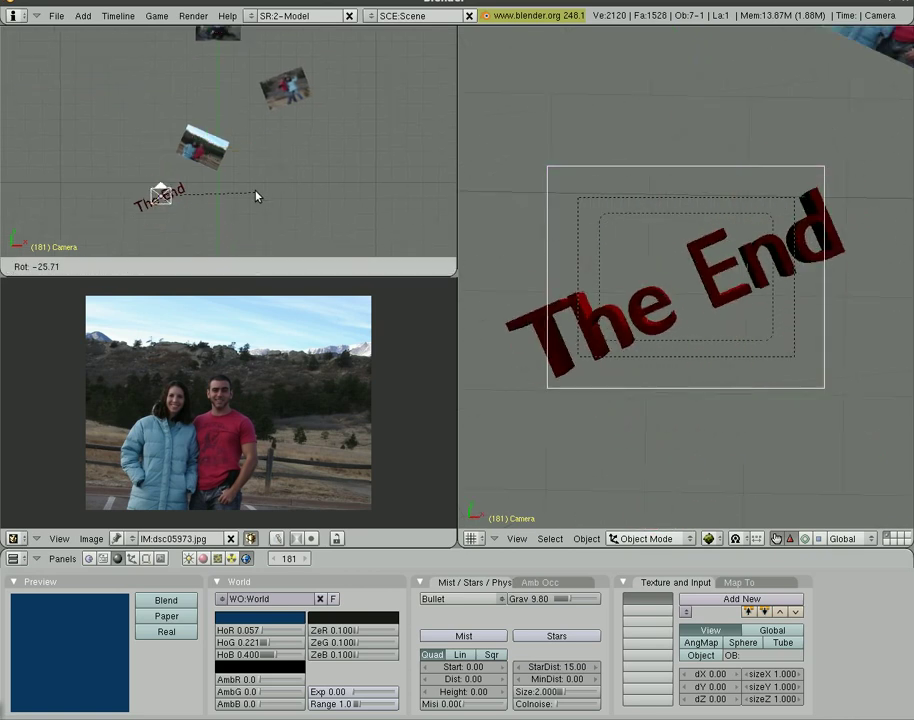
pyautogui.click(251, 182)
pyautogui.press('g')
pyautogui.press('z')
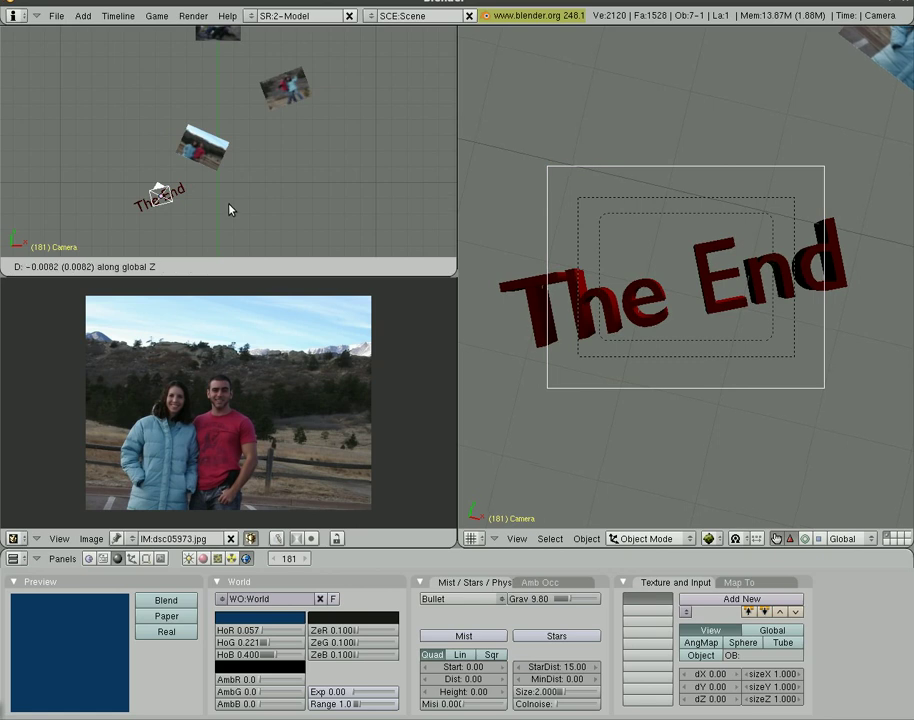
pyautogui.click(228, 220)
pyautogui.press('i')
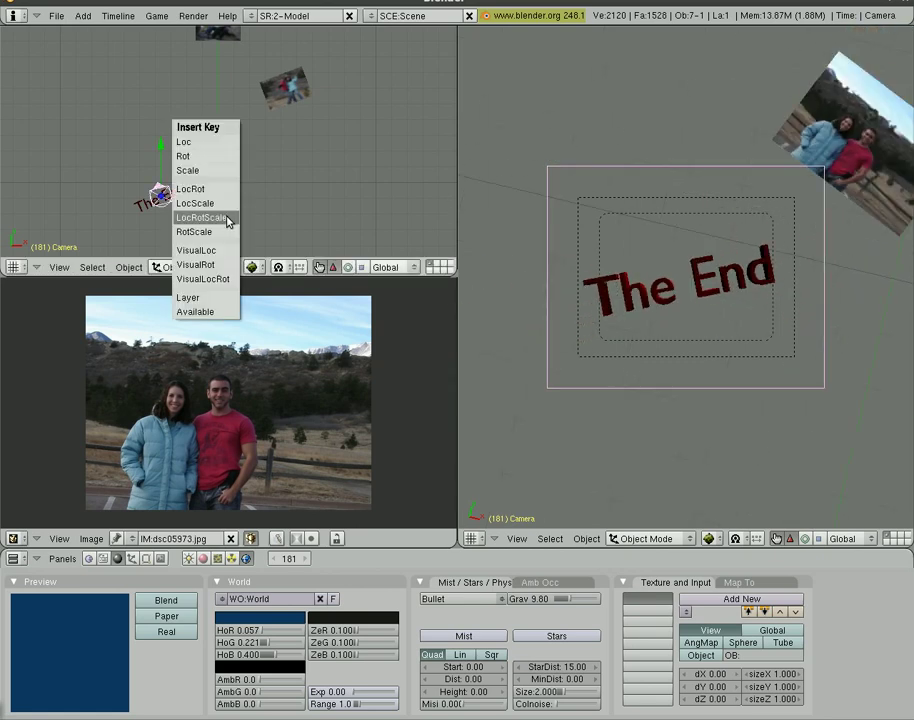
pyautogui.click(228, 219)
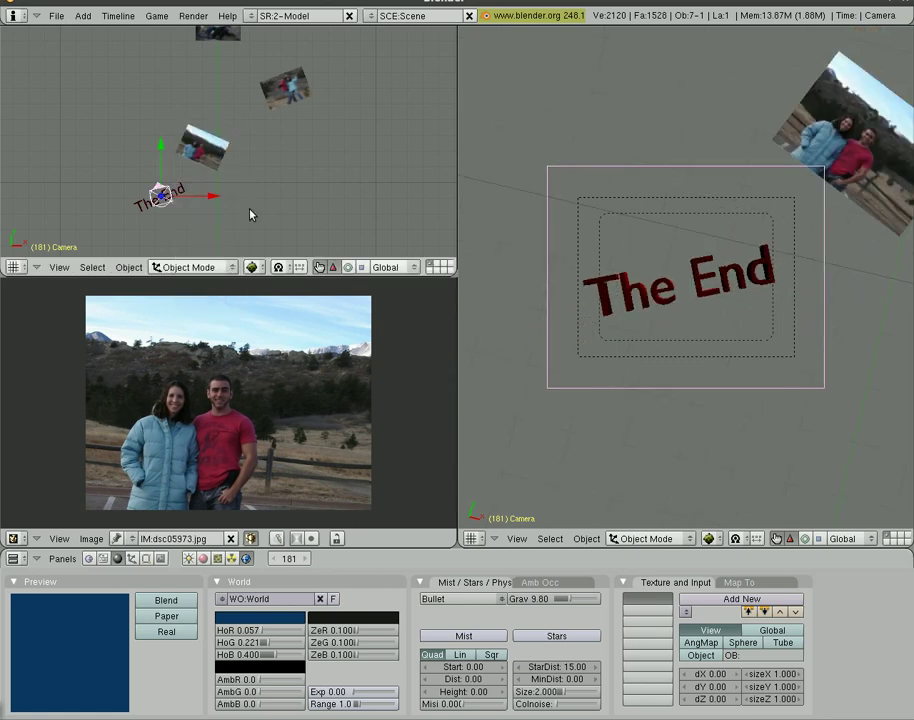
# Step: At frame 211, tilt the camera on The End title and key it
pyautogui.press('Up')
pyautogui.press('Up')
pyautogui.press('Up')
pyautogui.press('r')
pyautogui.click(236, 162)
pyautogui.press('i')
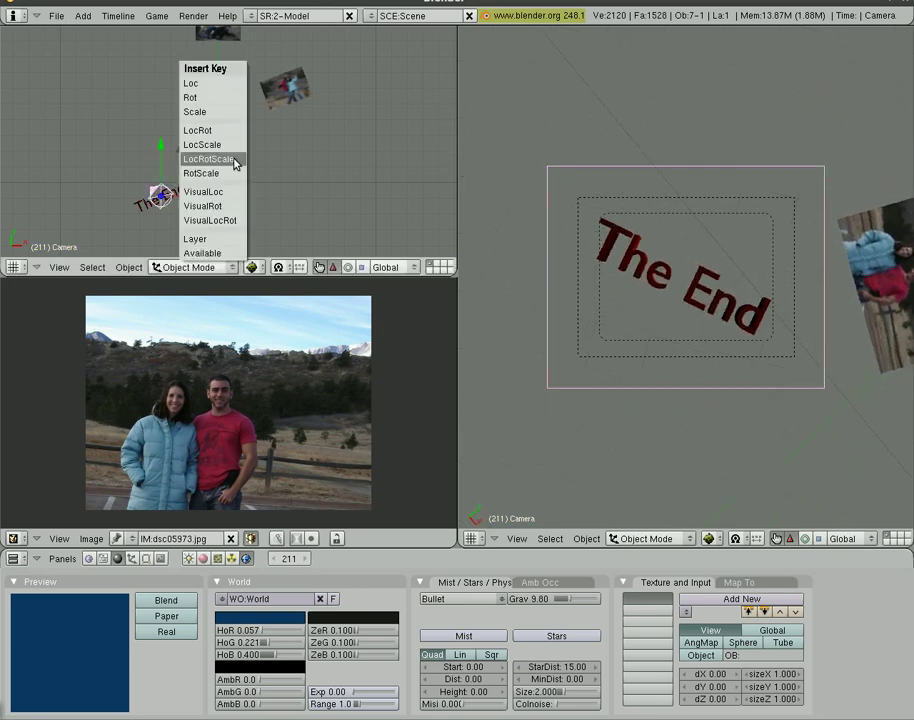
pyautogui.click(236, 161)
# Step: Review frames 121 through 151, starting and then cancelling a camera rotation
pyautogui.press('Left')
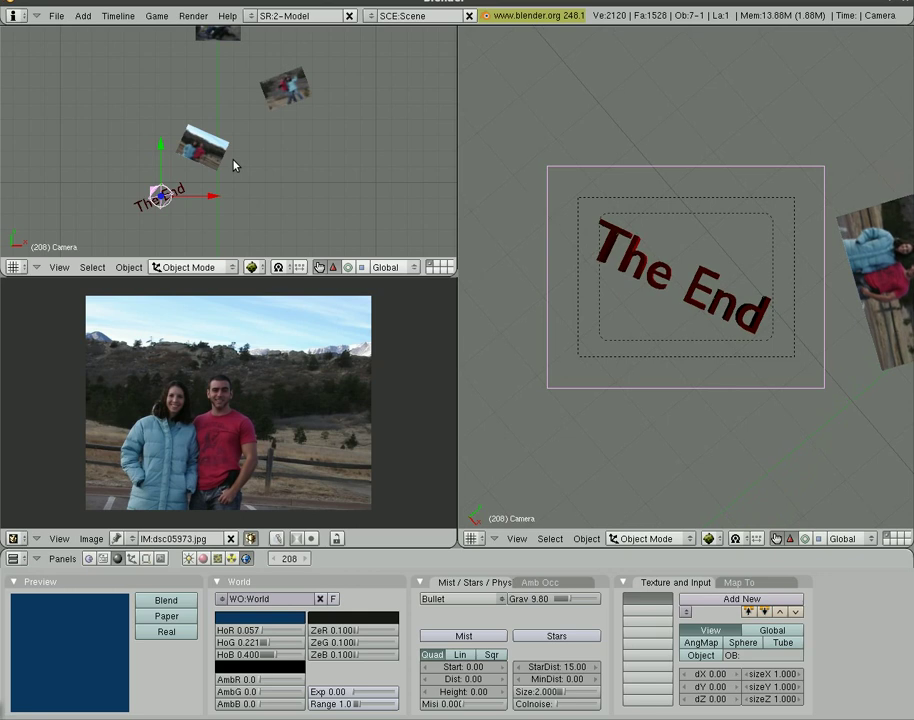
pyautogui.press('Left')
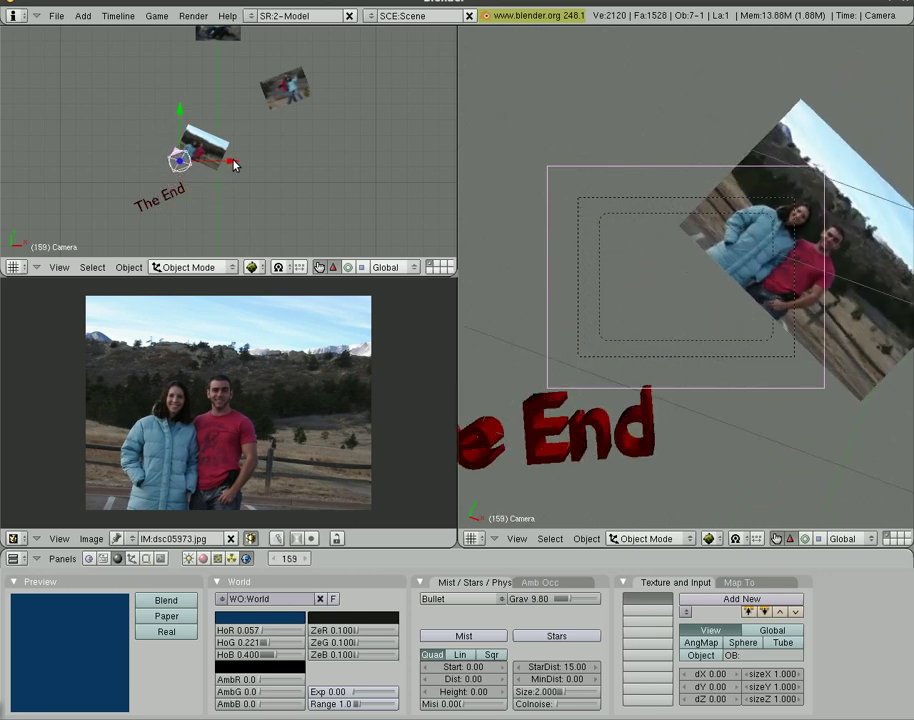
pyautogui.press('Right')
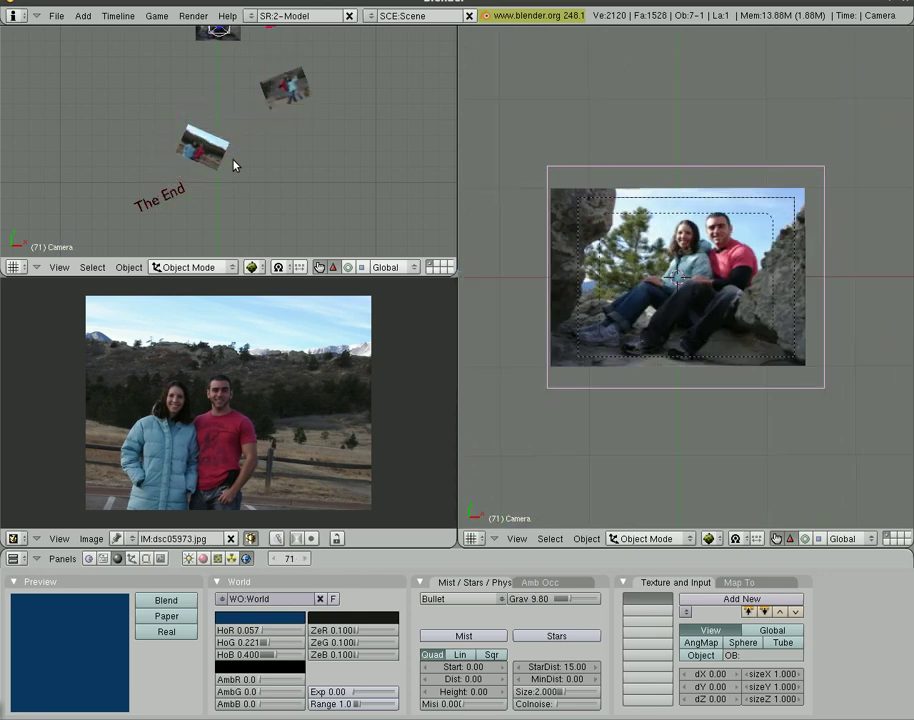
pyautogui.press('Up')
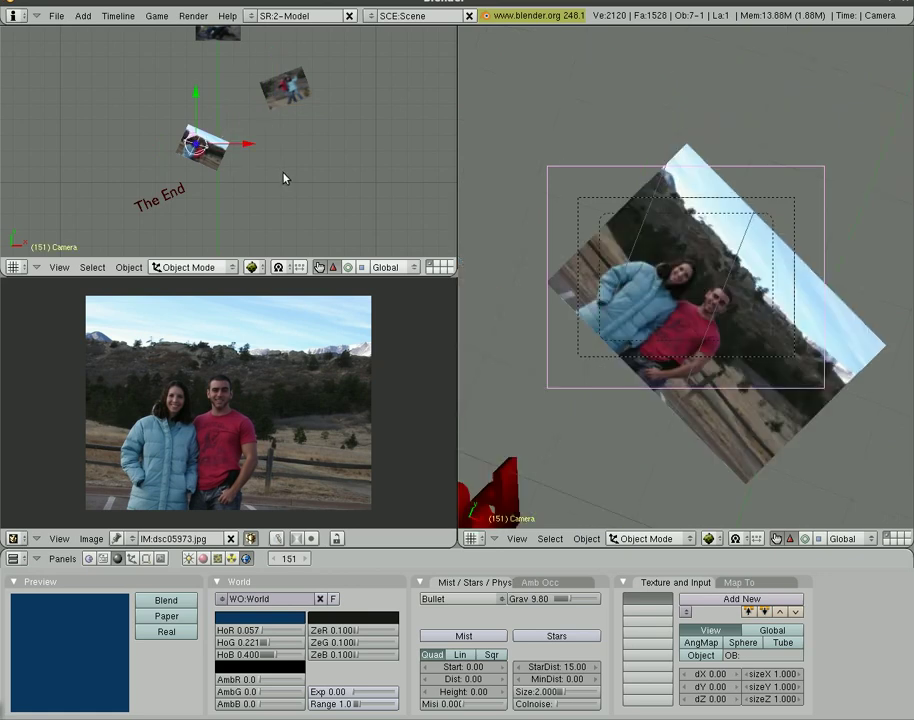
pyautogui.press('r')
pyautogui.press('Escape')
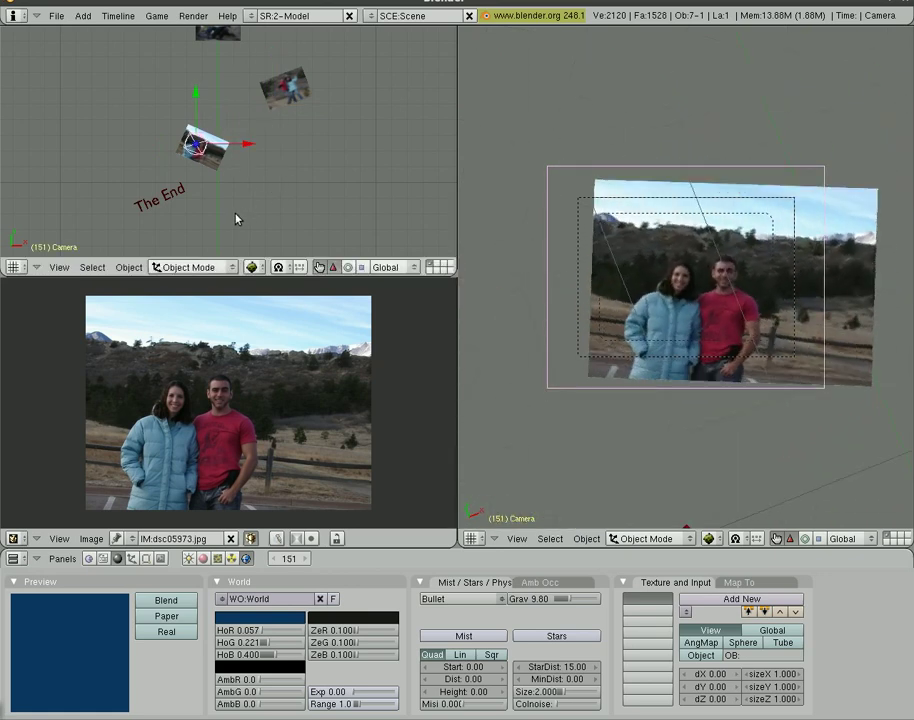
# Step: Shift the camera's position at frame 151 and briefly play the animation
pyautogui.press('g')
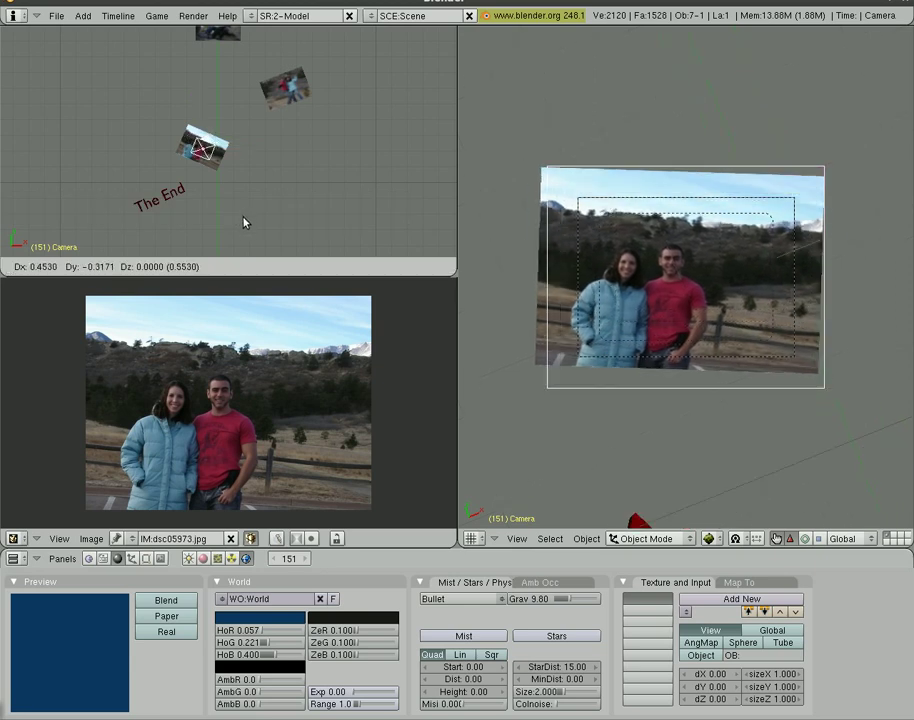
pyautogui.click(244, 222)
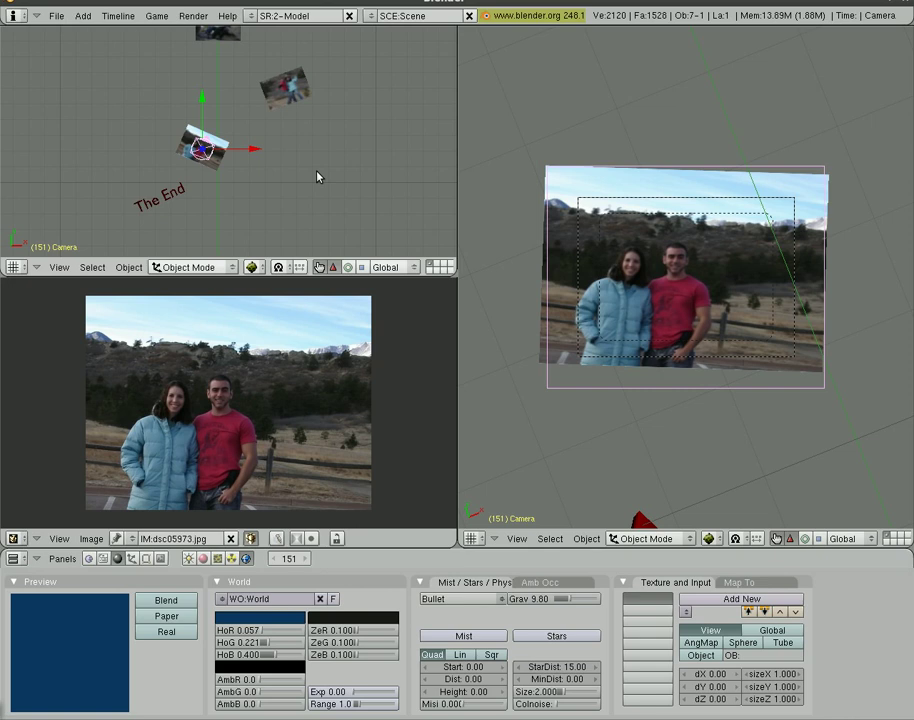
pyautogui.hotkey('alt', 'a')
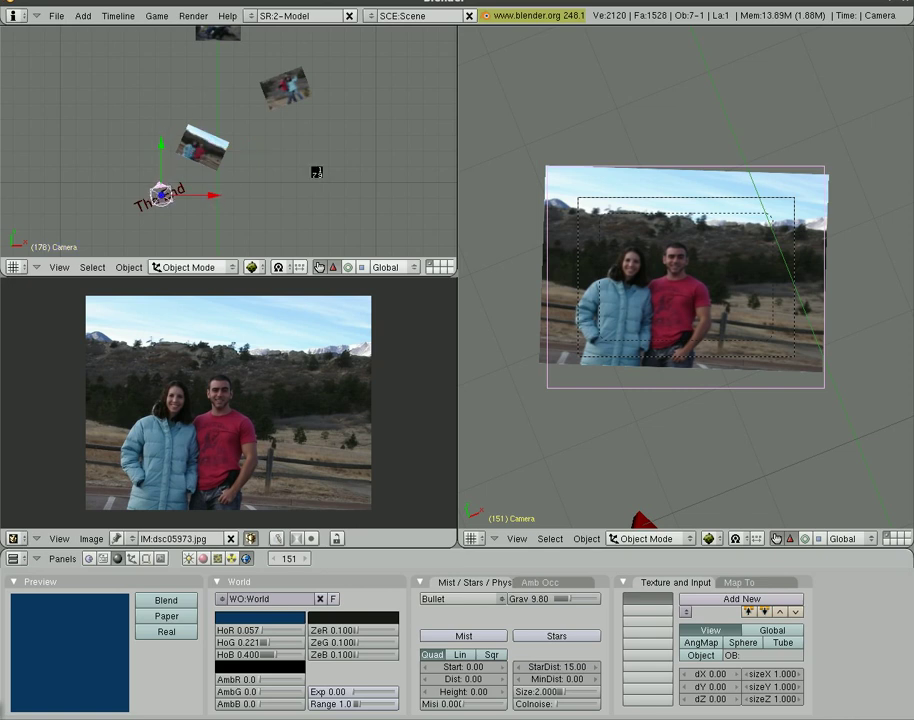
pyautogui.press('Escape')
# Step: Rewind to frame 1 and play the camera flight from My Trip to The End
pyautogui.hotkey('shift', 'Left')
pyautogui.hotkey('alt', 'a')
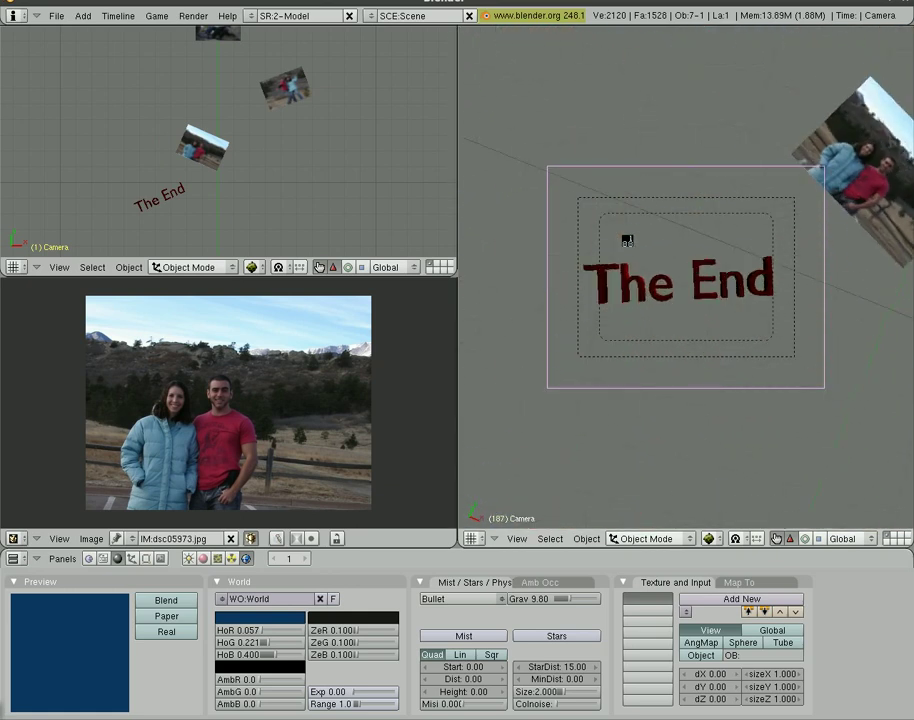
pyautogui.press('Escape')
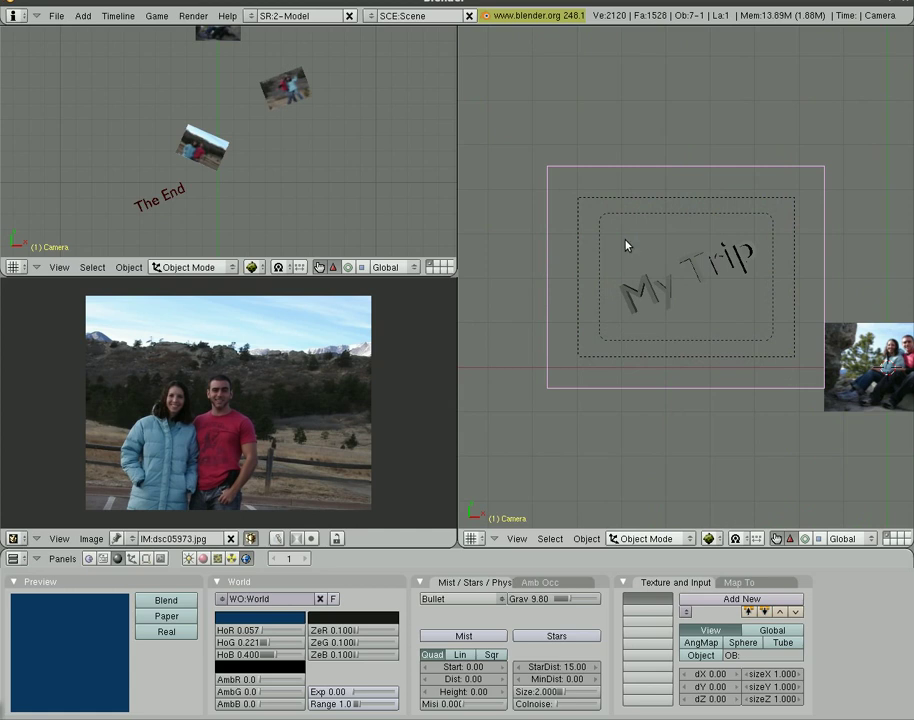
# Step: Add a sensor, AND controller and actuator to the camera's logic and link them
pyautogui.click(89, 558)
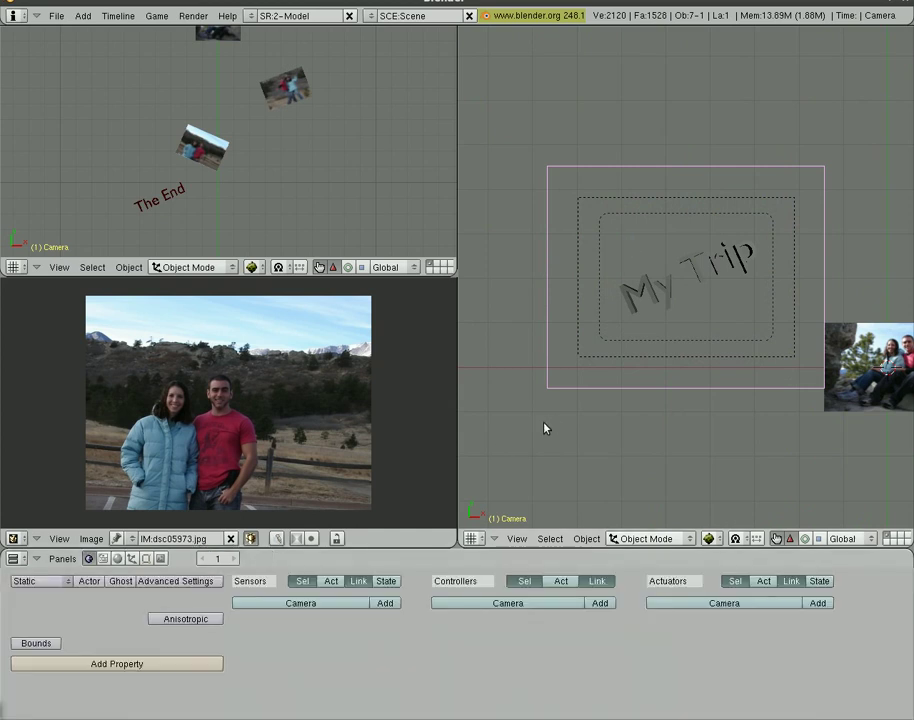
pyautogui.click(386, 604)
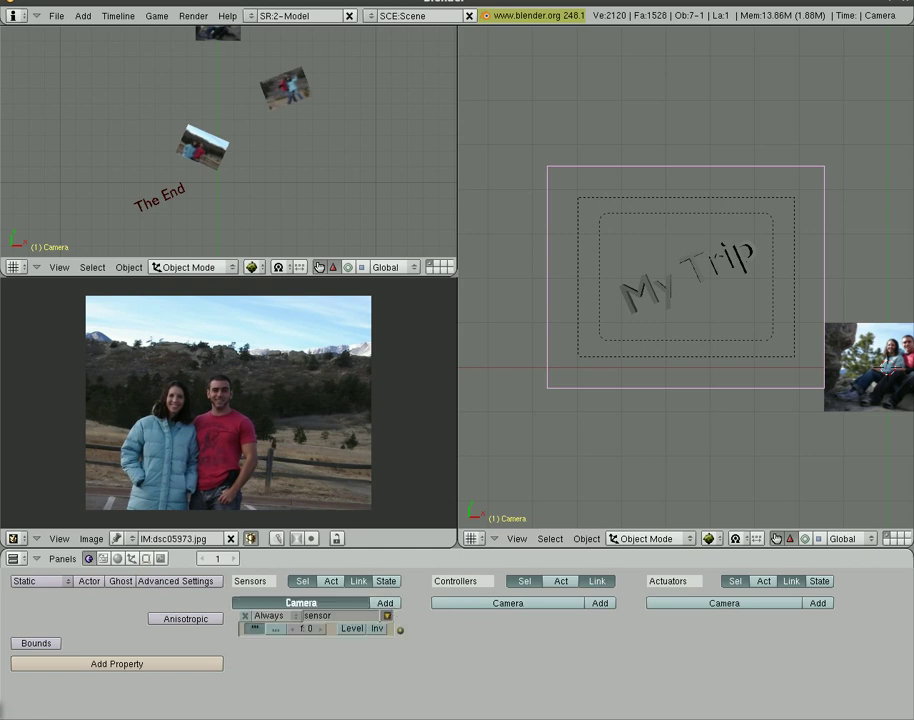
pyautogui.click(600, 603)
pyautogui.click(818, 603)
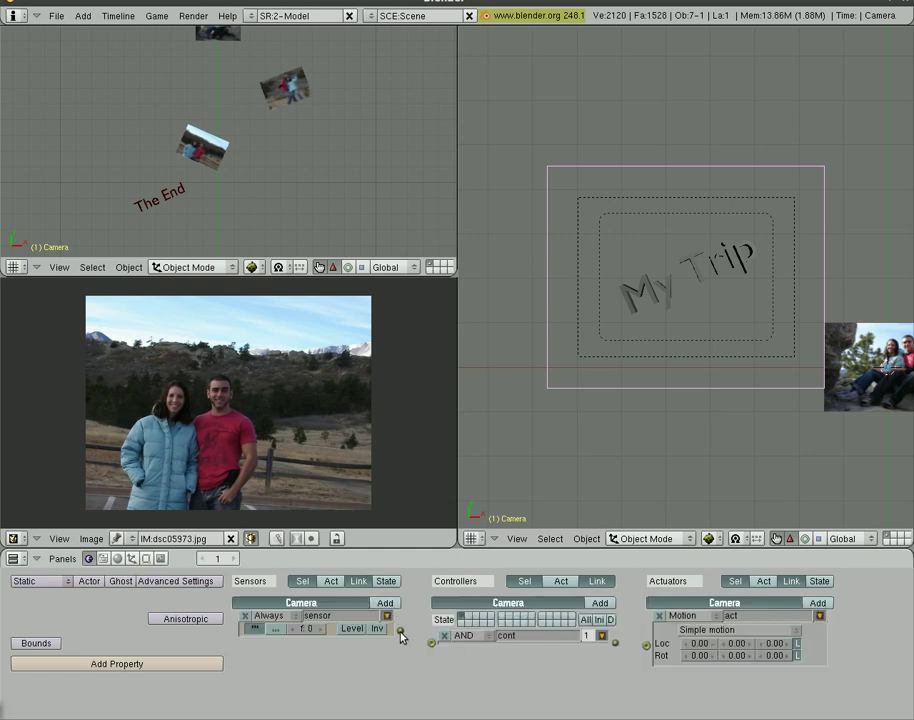
pyautogui.moveTo(616, 644); pyautogui.dragTo(647, 646)
# Step: Make the sensor a Keyboard sensor triggered by Space
pyautogui.click(278, 616)
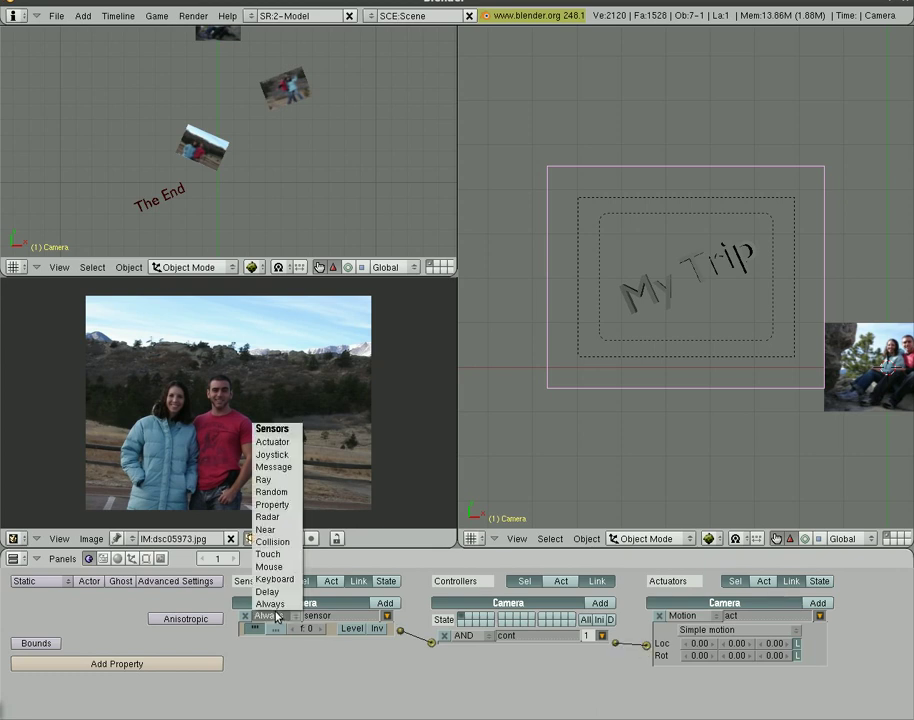
pyautogui.click(269, 579)
pyautogui.click(296, 646)
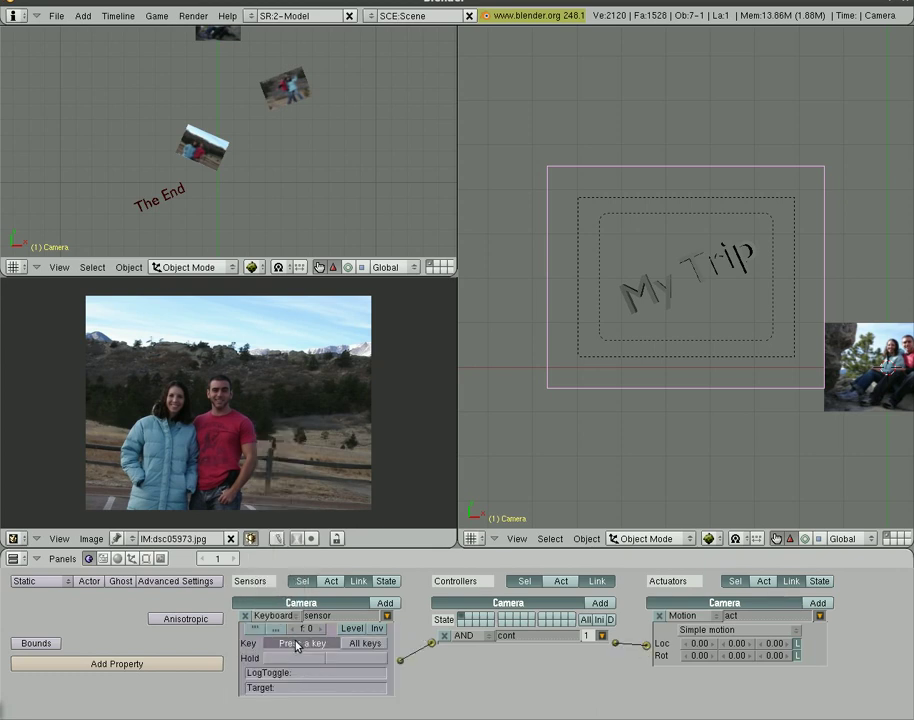
pyautogui.press('space')
# Step: Set the actuator to Ipo with end frame 500 and Loop End playback
pyautogui.click(690, 615)
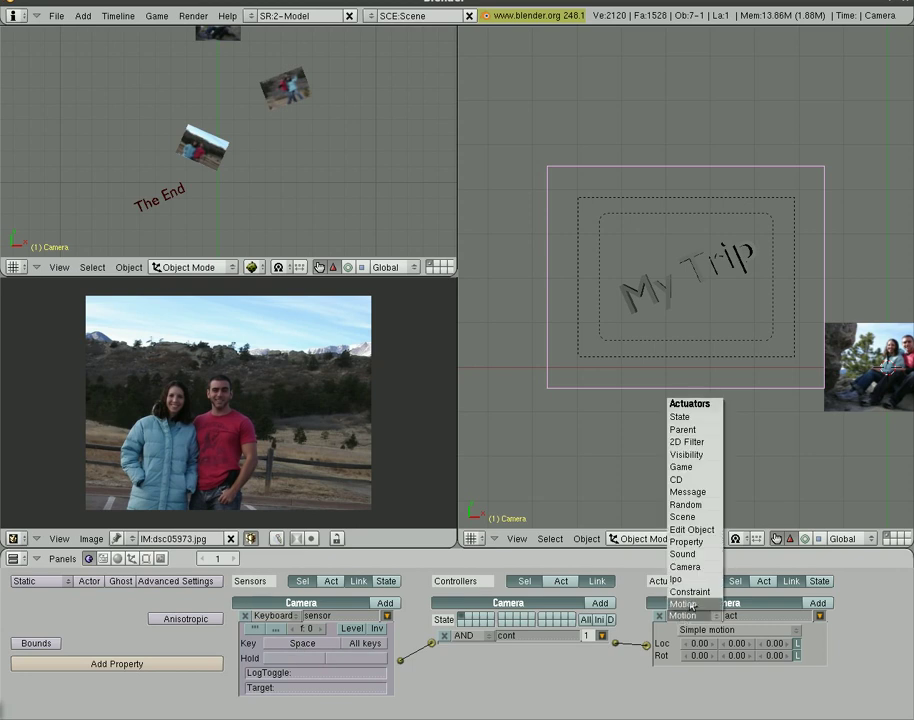
pyautogui.click(694, 575)
pyautogui.click(760, 644)
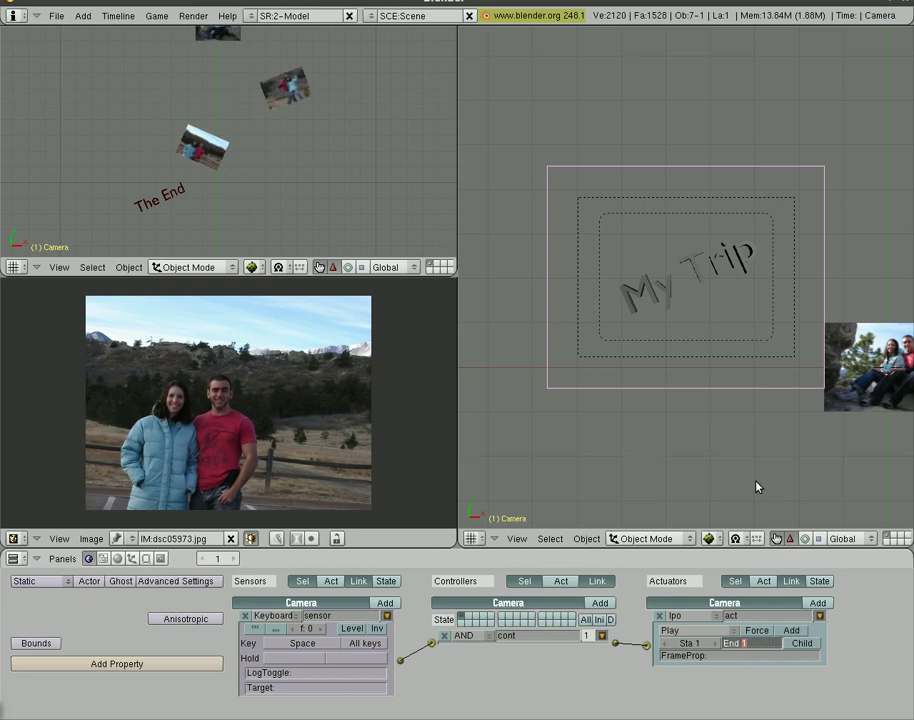
pyautogui.write('500')
pyautogui.press('Return')
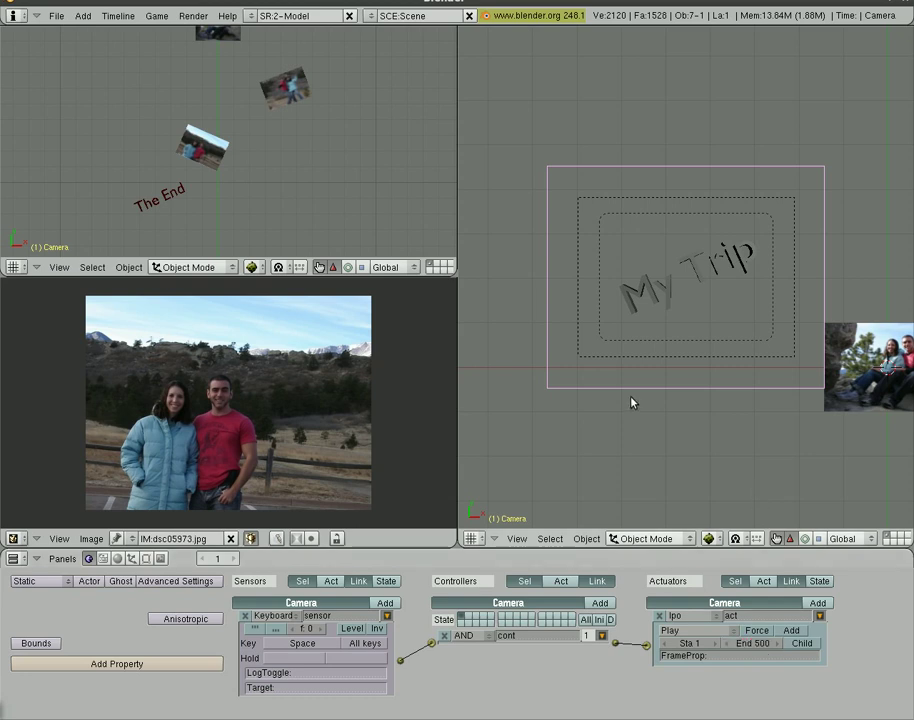
pyautogui.click(678, 631)
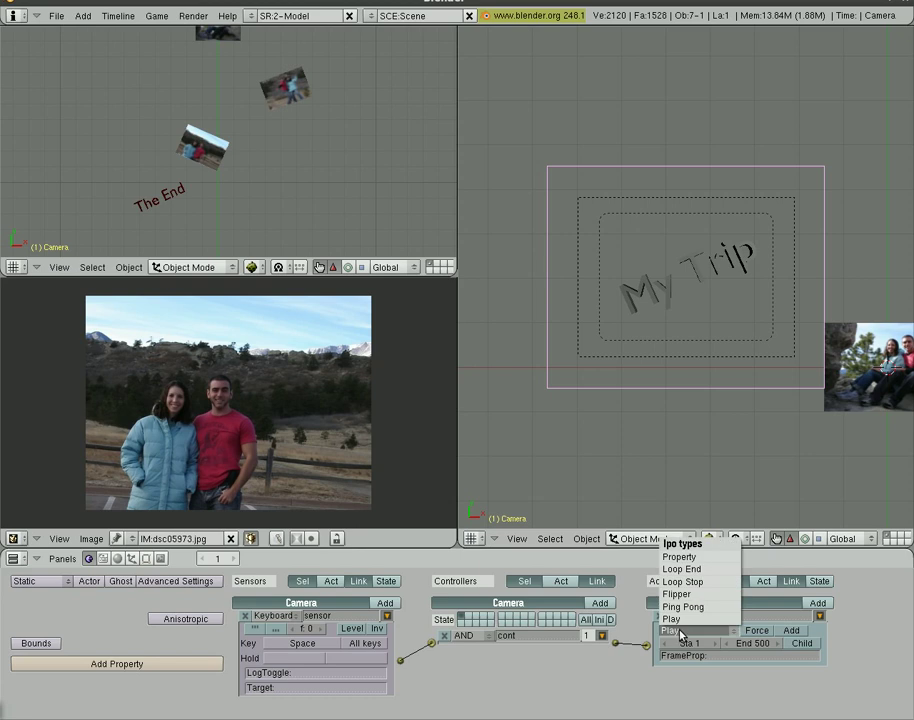
pyautogui.click(694, 572)
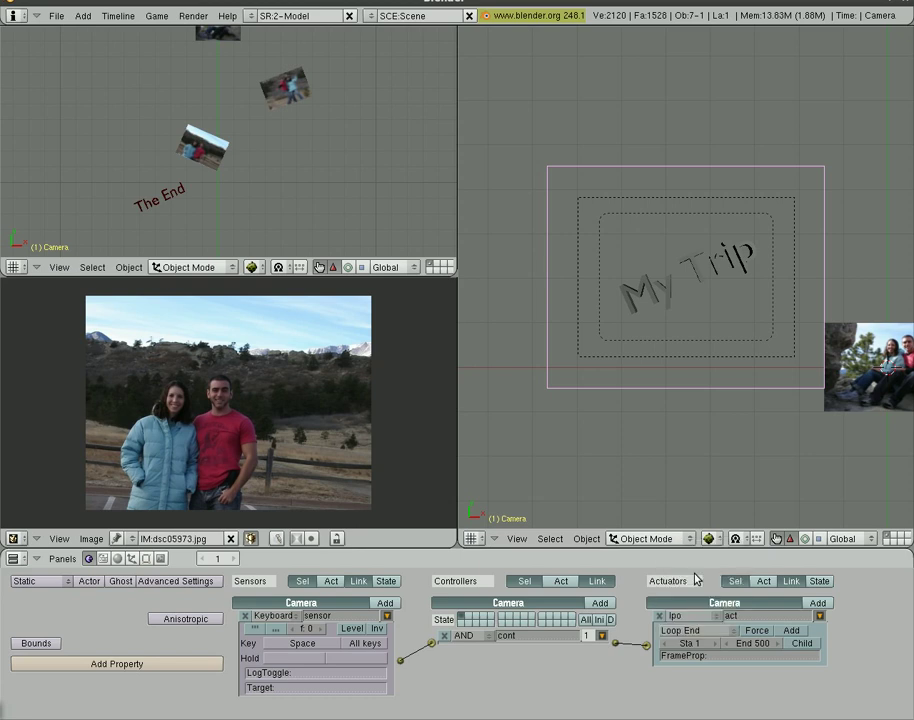
# Step: Convert The End title text into a mesh
pyautogui.rightClick(162, 199)
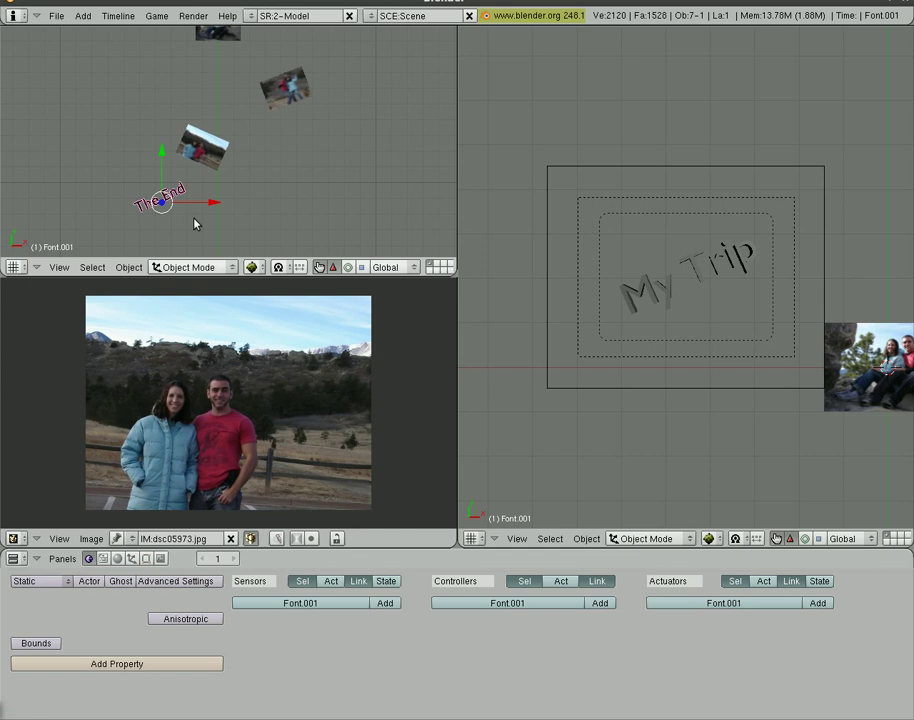
pyautogui.hotkey('alt', 'c')
pyautogui.click(196, 220)
# Step: Convert the My Trip title into a mesh and test-run the game
pyautogui.rightClick(686, 283)
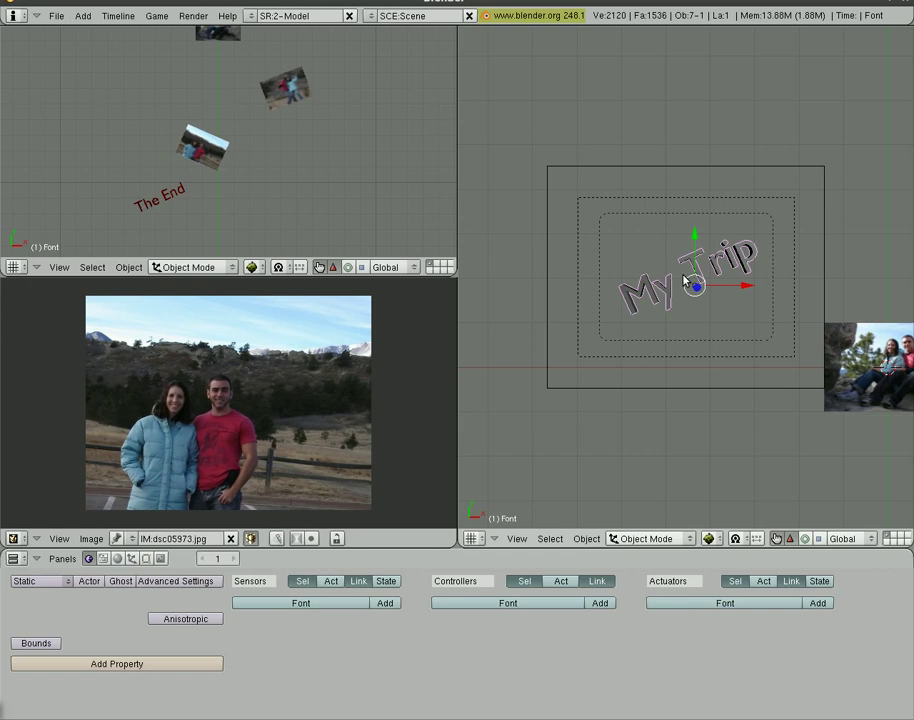
pyautogui.hotkey('alt', 'c')
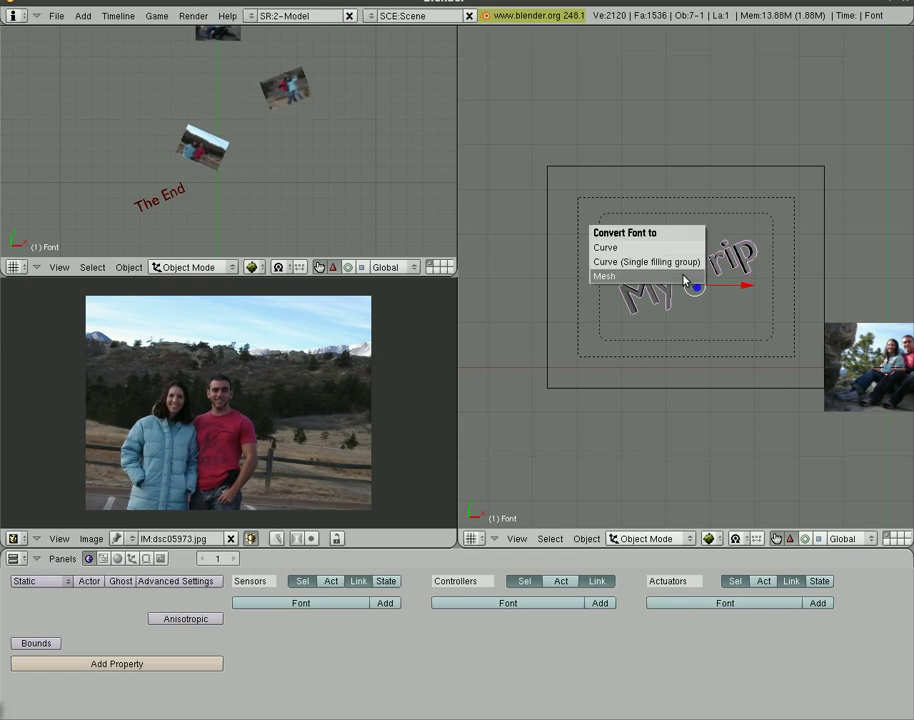
pyautogui.click(684, 276)
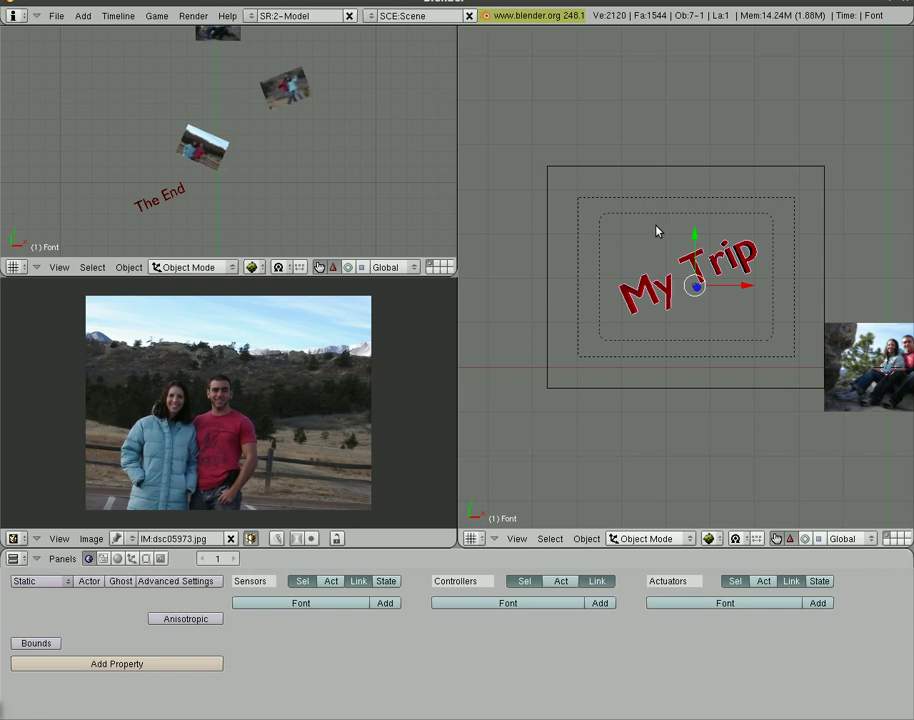
pyautogui.press('p')
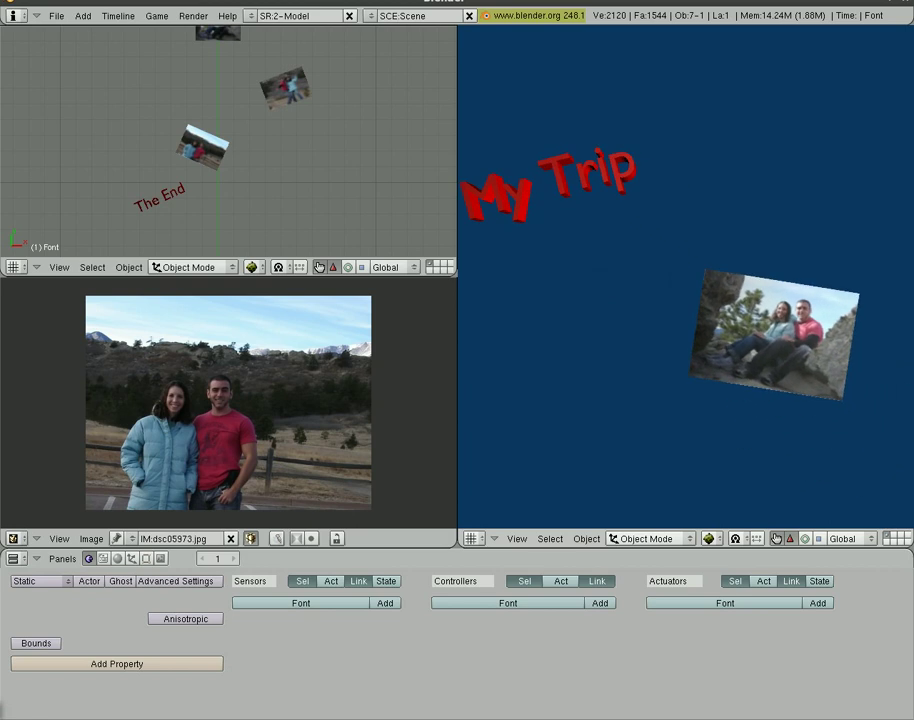
pyautogui.press('Escape')
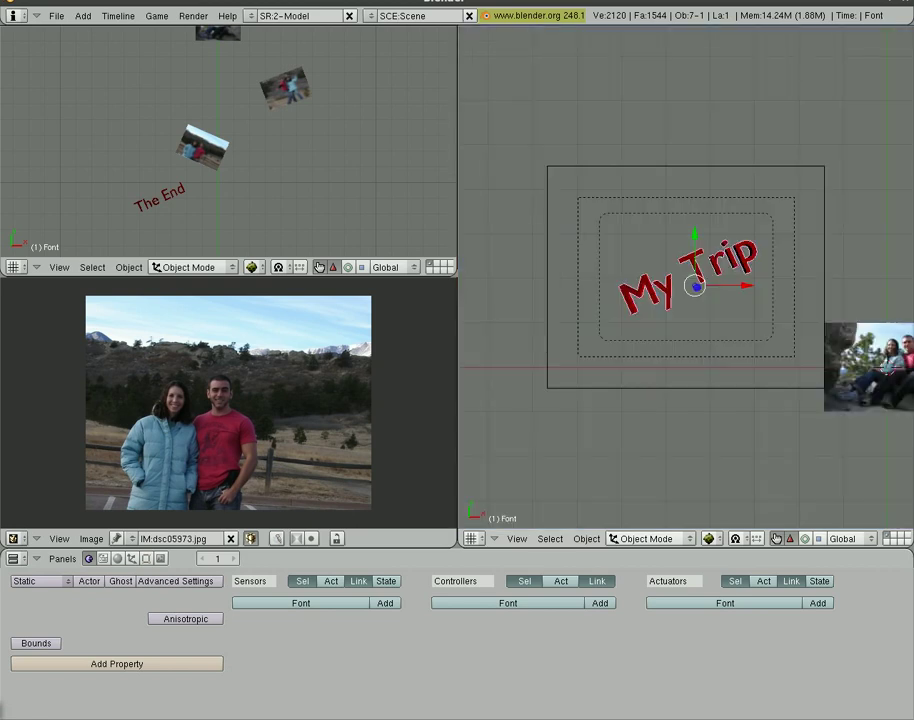
# Step: Switch the camera's Ipo actuator to Loop Stop and start the game
pyautogui.rightClick(582, 195)
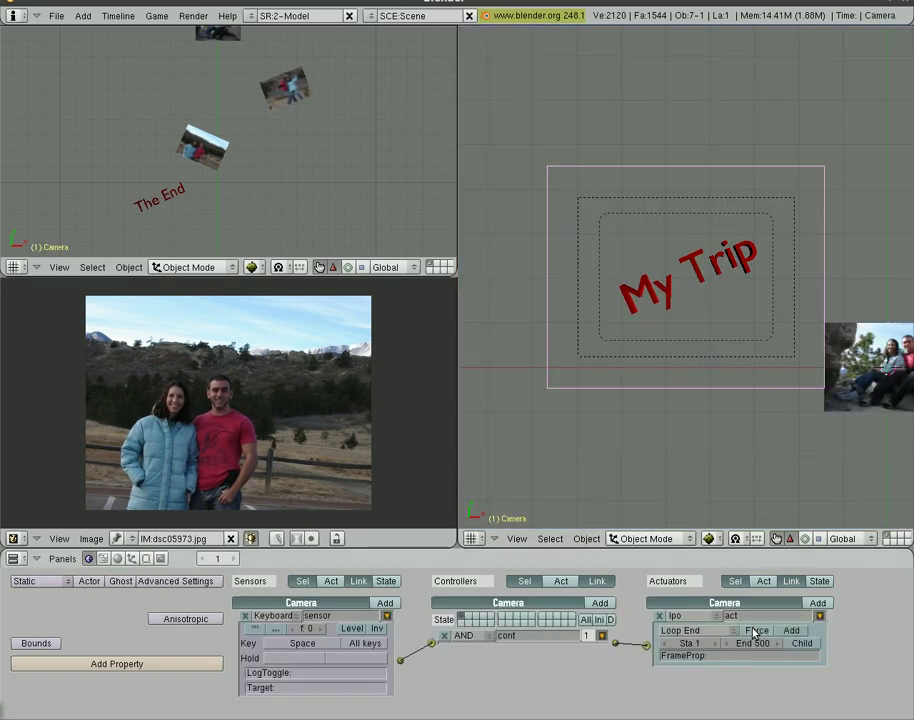
pyautogui.click(693, 630)
pyautogui.click(690, 582)
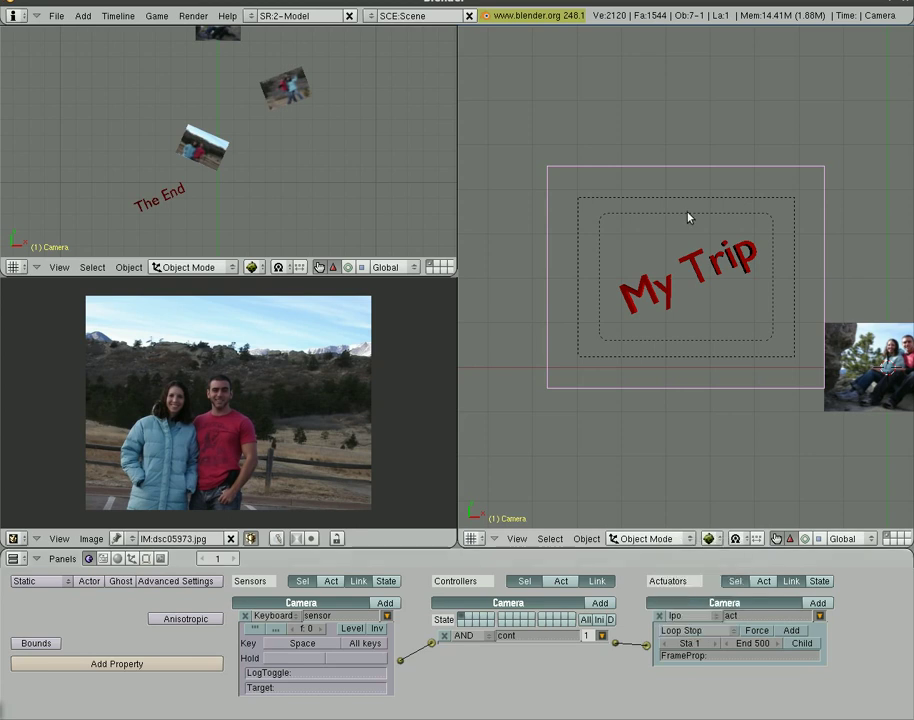
pyautogui.press('p')
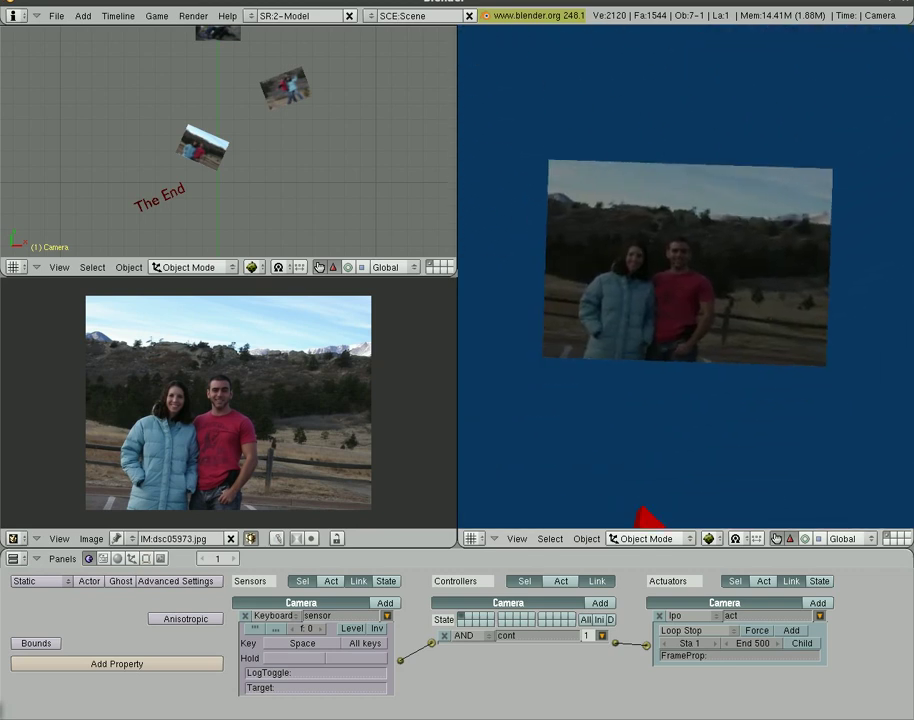
# Step: Duplicate the lamp as Lamp.001 near The End title, then test-run the game
pyautogui.press('Escape')
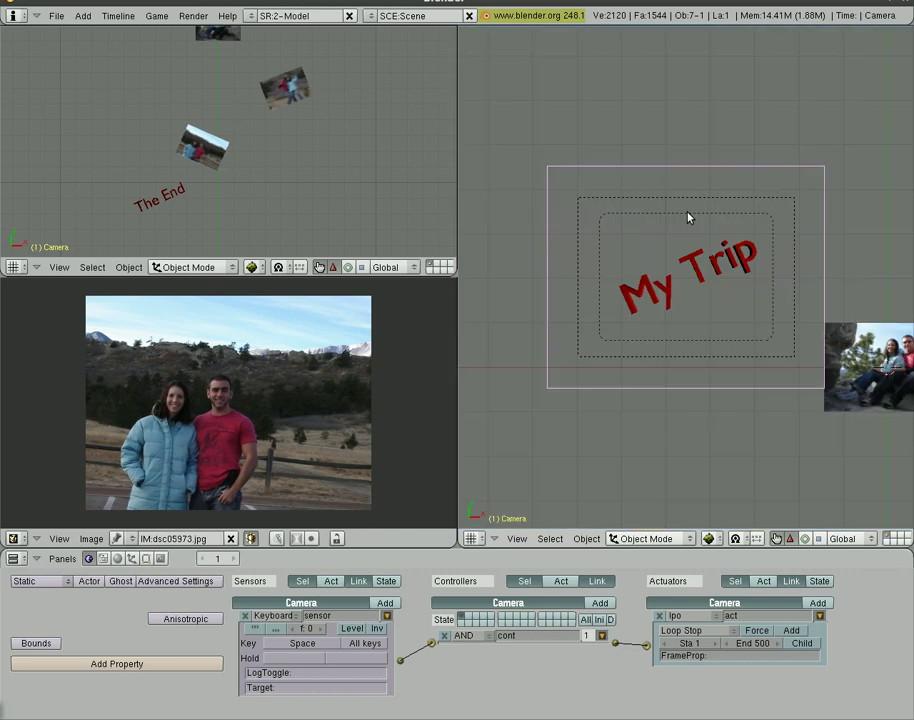
pyautogui.scroll(-4, 262, 118)
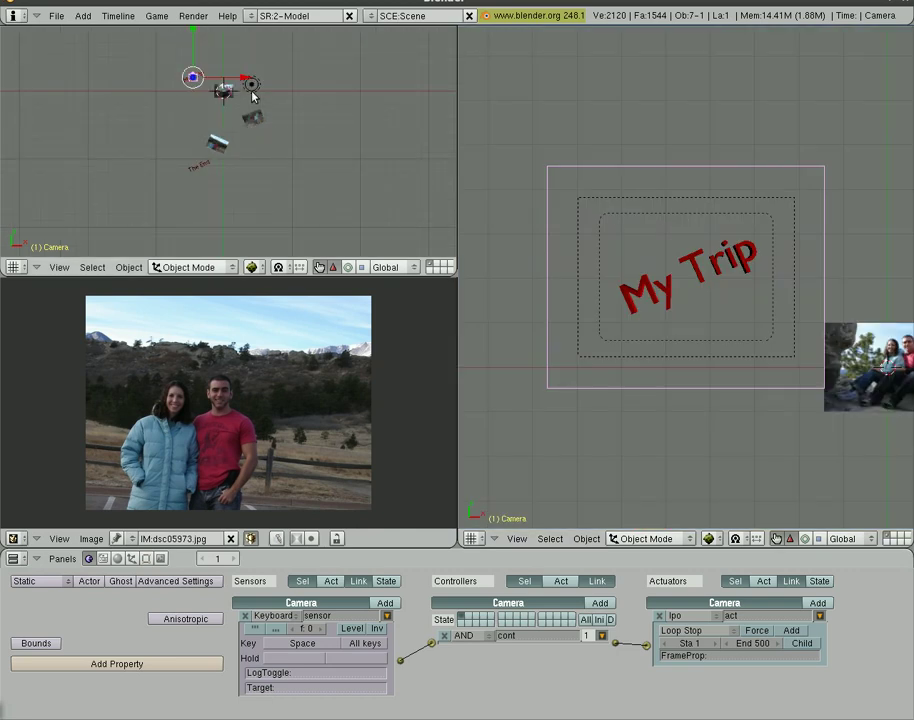
pyautogui.rightClick(253, 92)
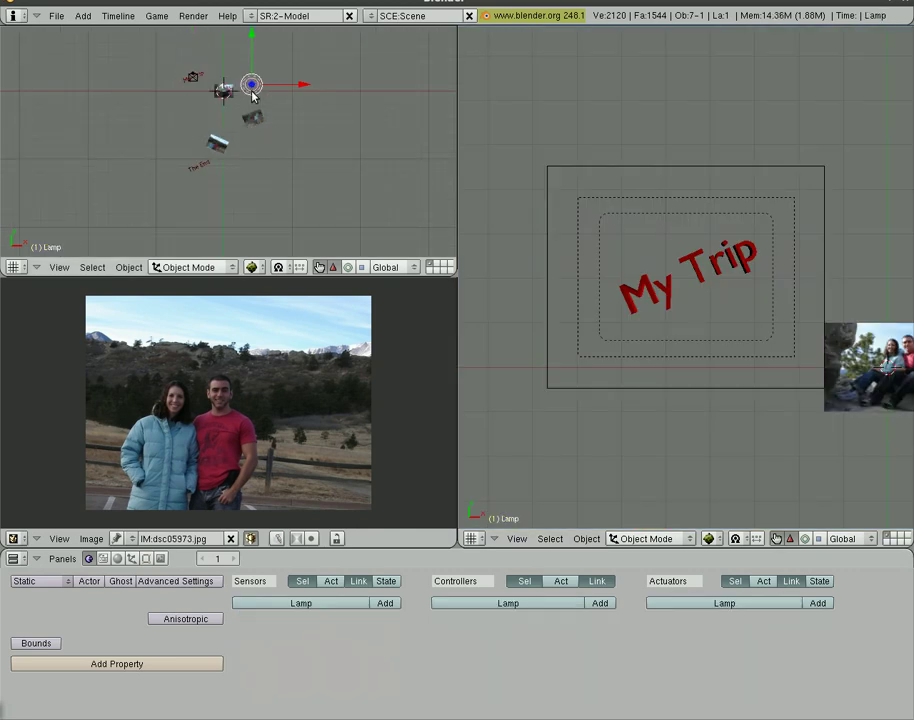
pyautogui.hotkey('shift', 'd')
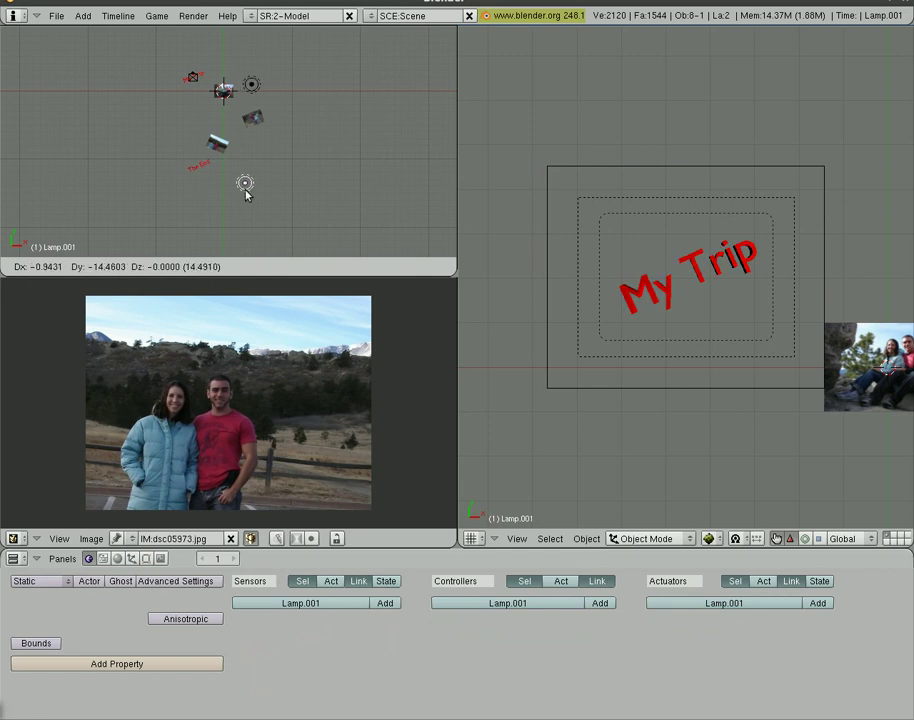
pyautogui.click(247, 195)
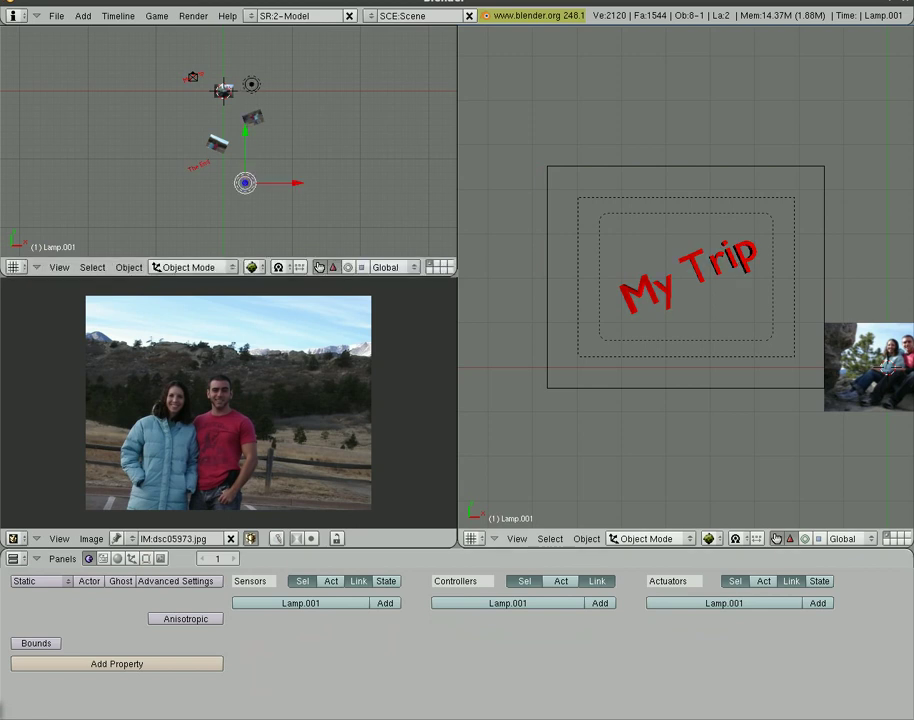
pyautogui.press('p')
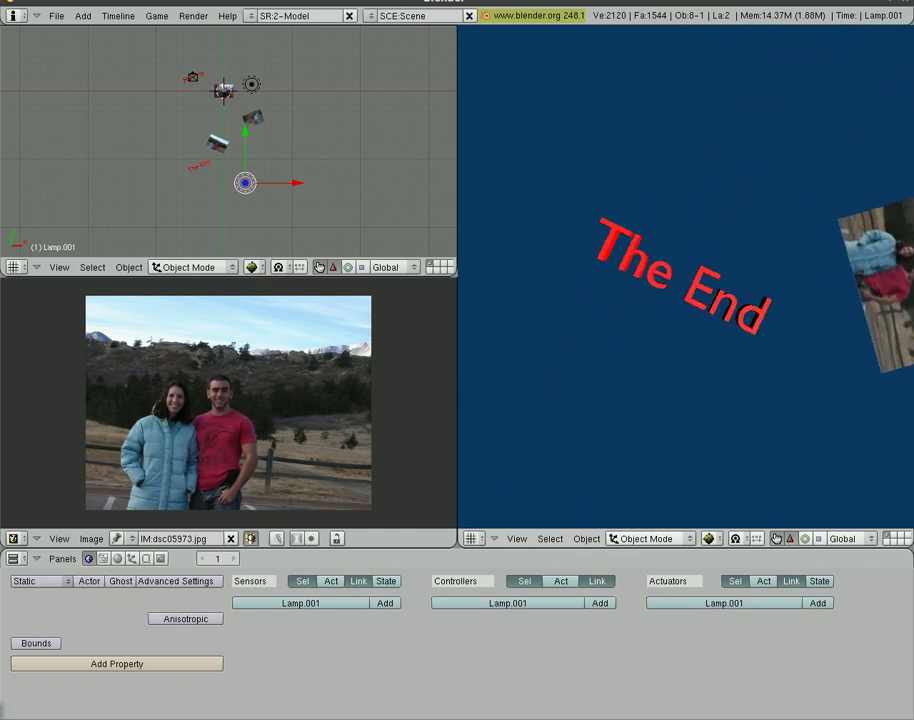
pyautogui.press('Escape')
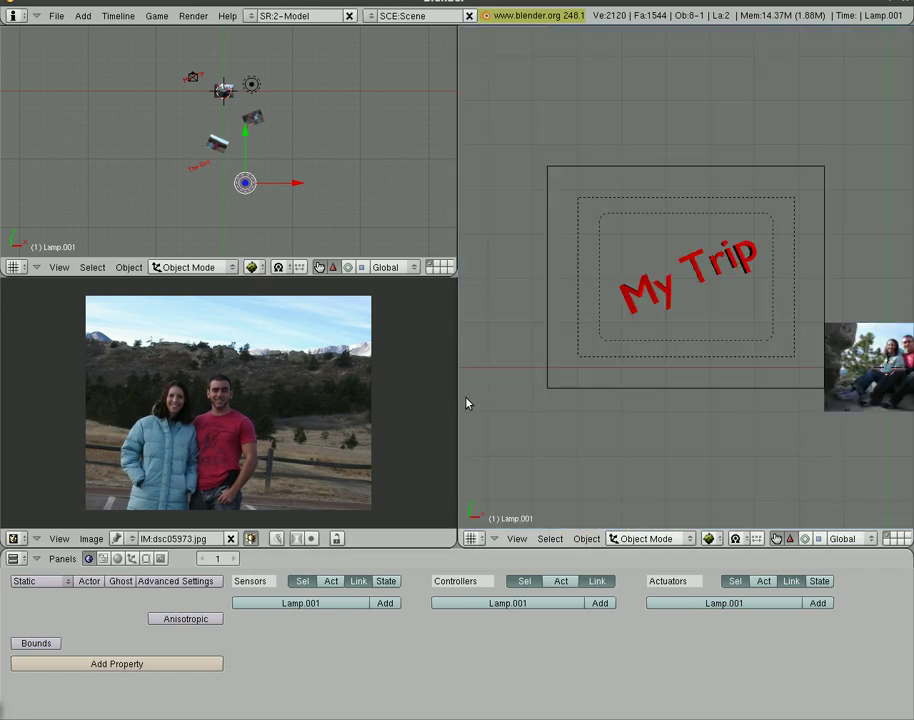